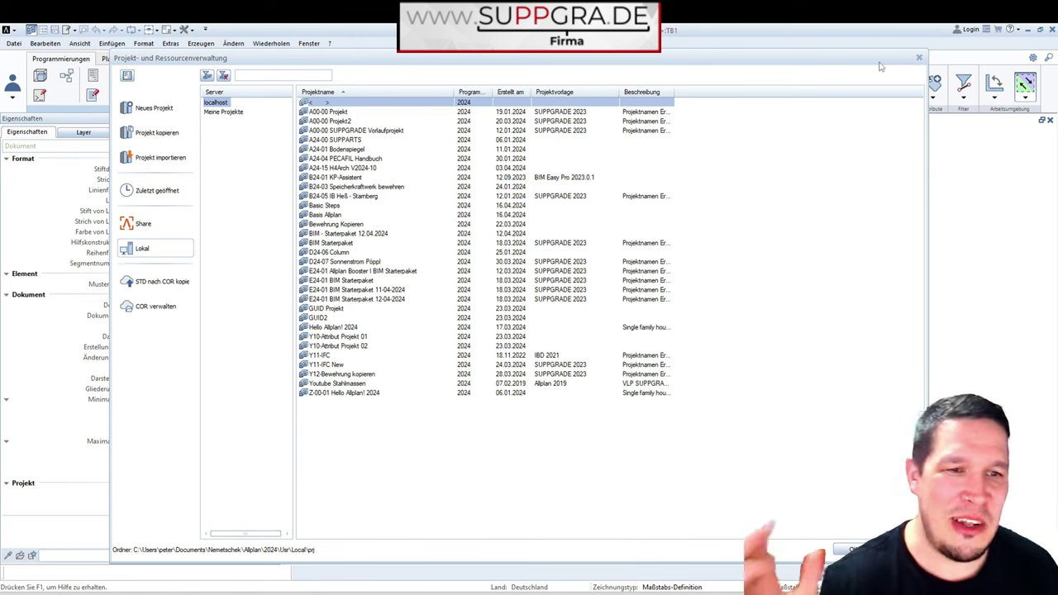
key("super+shift+s")
key("Escape")
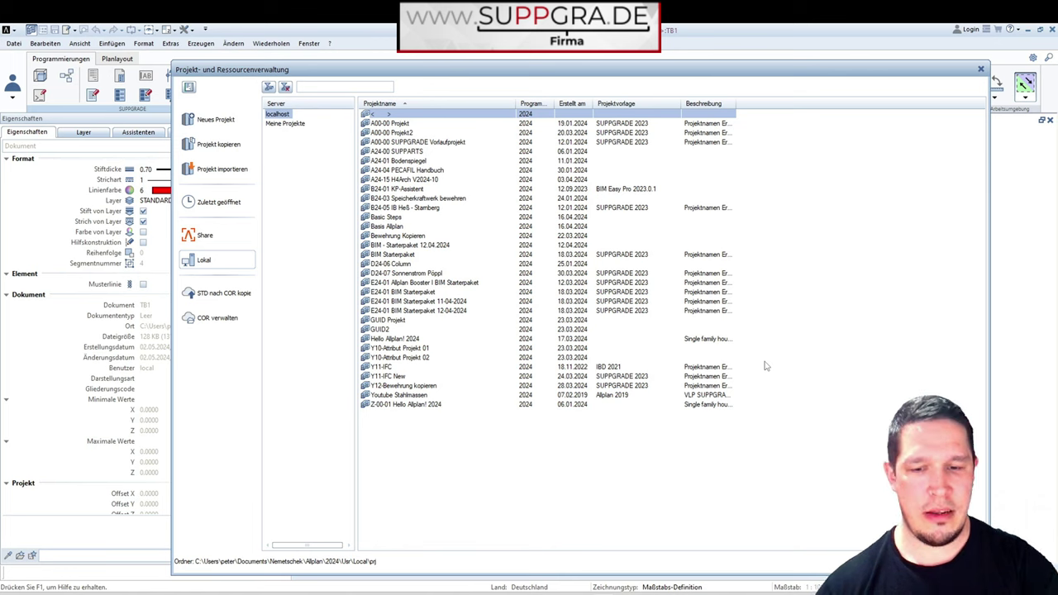
Step: Select the D24-06 Column project, view the CAD projects folder in Windows Explorer from Allmenu, and minimize both windows
left_click(428, 264)
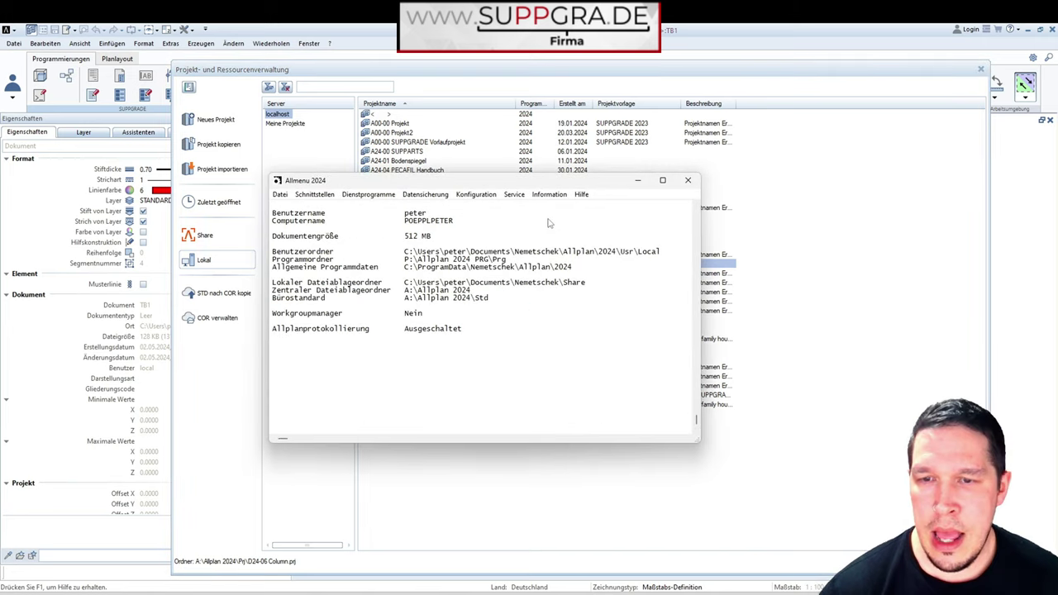
left_click(524, 197)
mouse_move(579, 258)
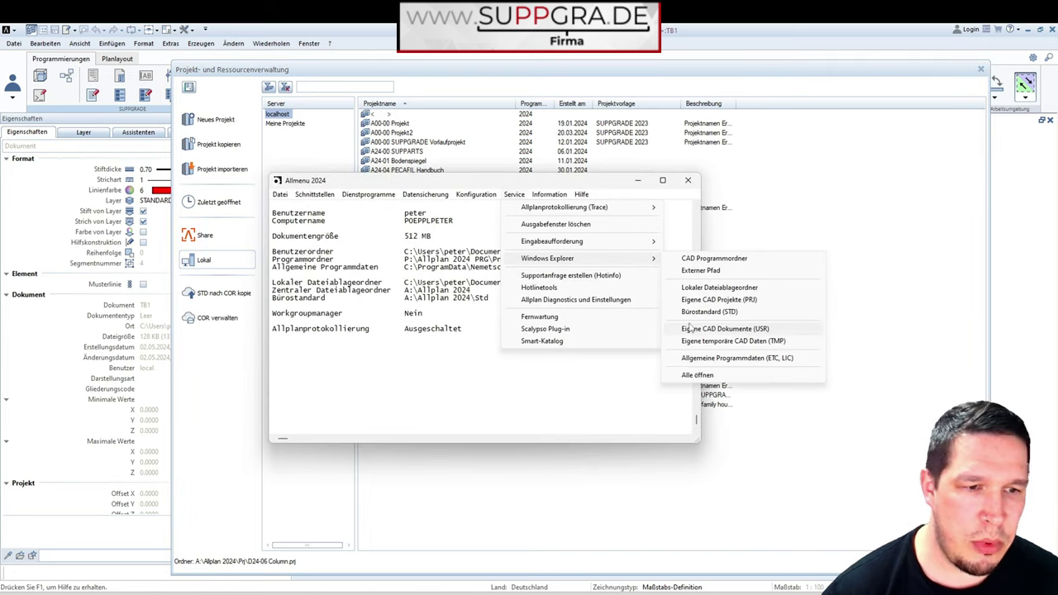
left_click(744, 300)
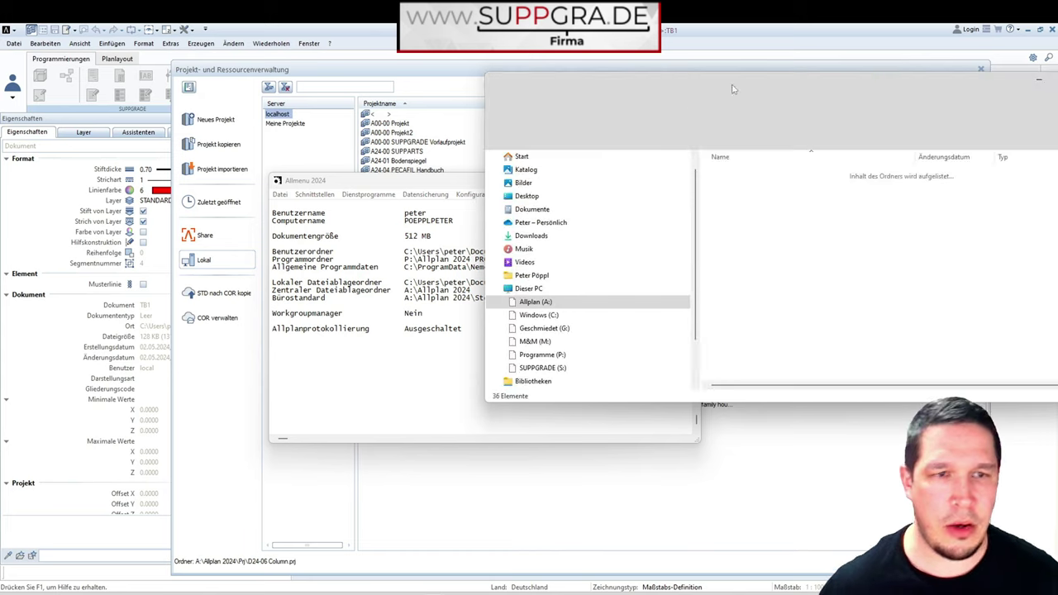
left_click_drag(771, 86, 478, 75)
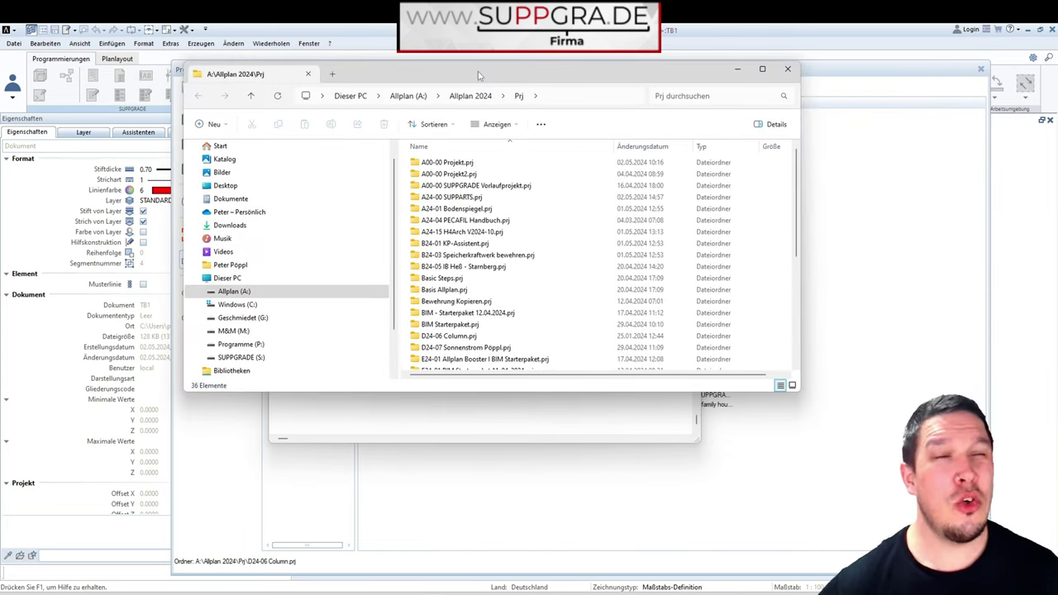
left_click(737, 69)
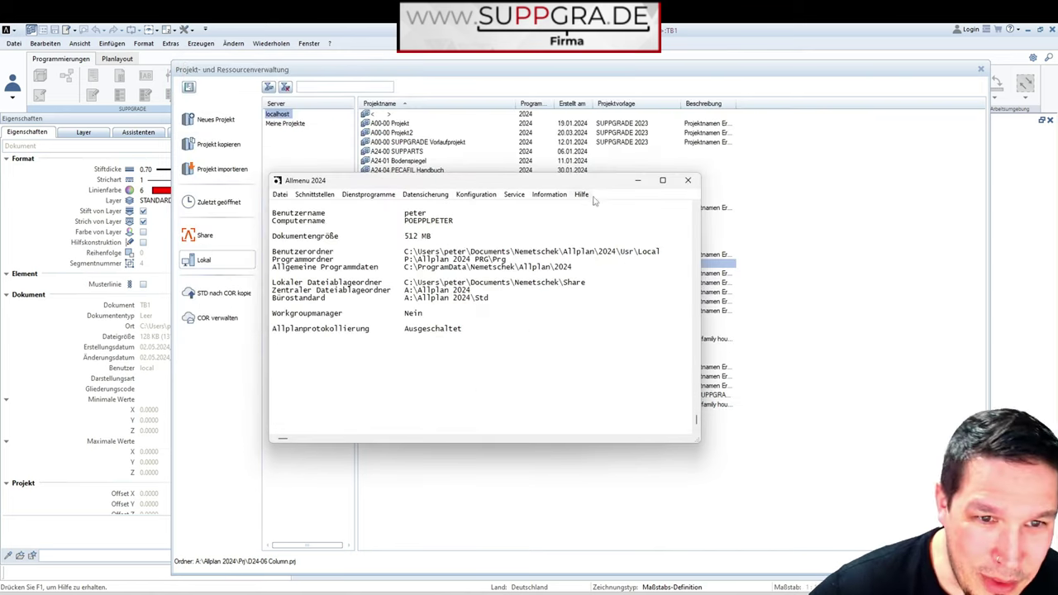
left_click(637, 181)
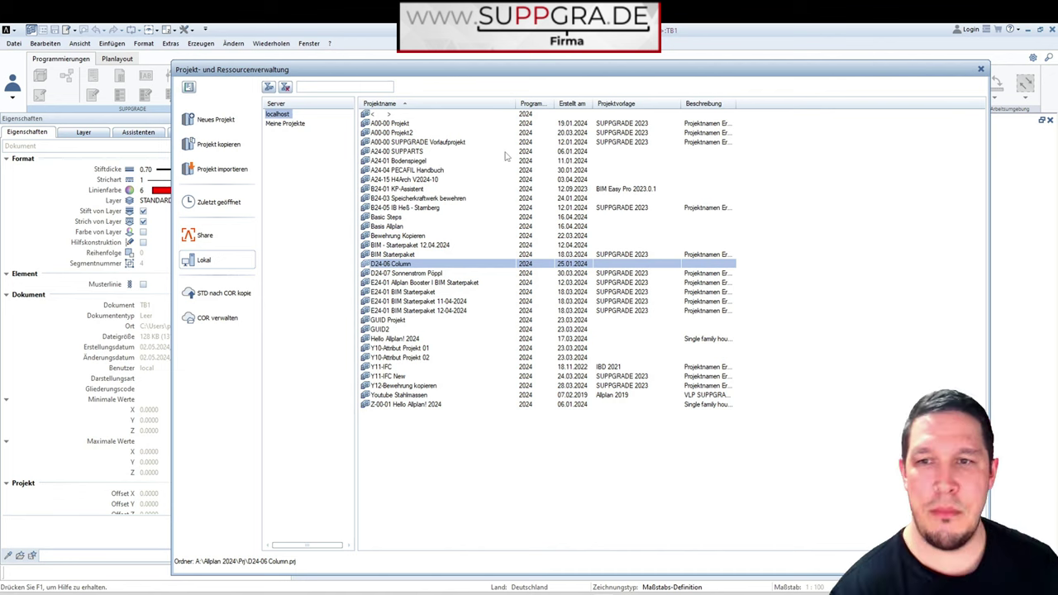
Step: Start creating a new project under Meine Projekte
left_click(285, 124)
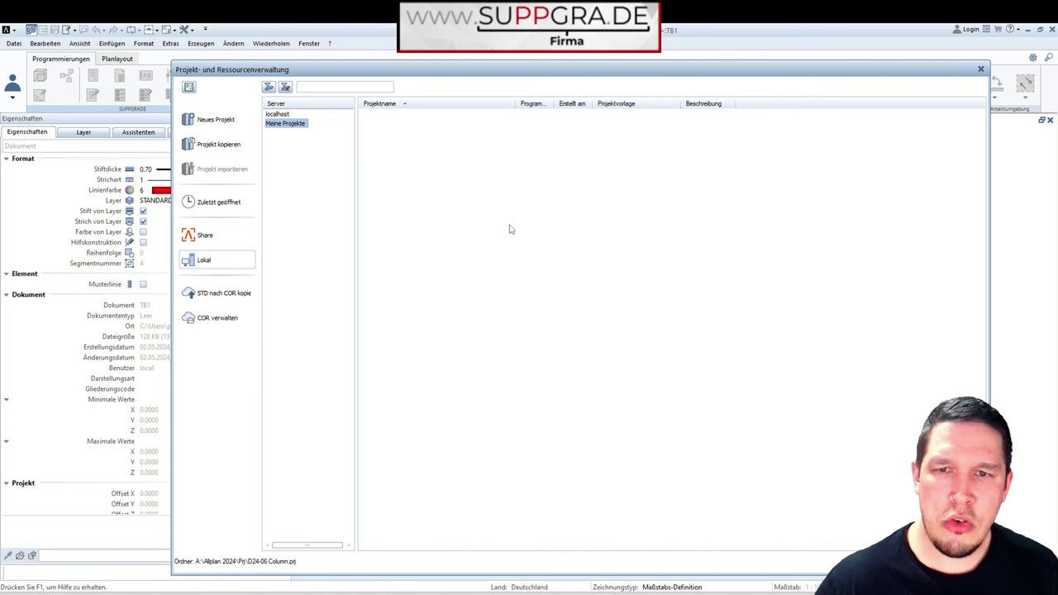
right_click(467, 180)
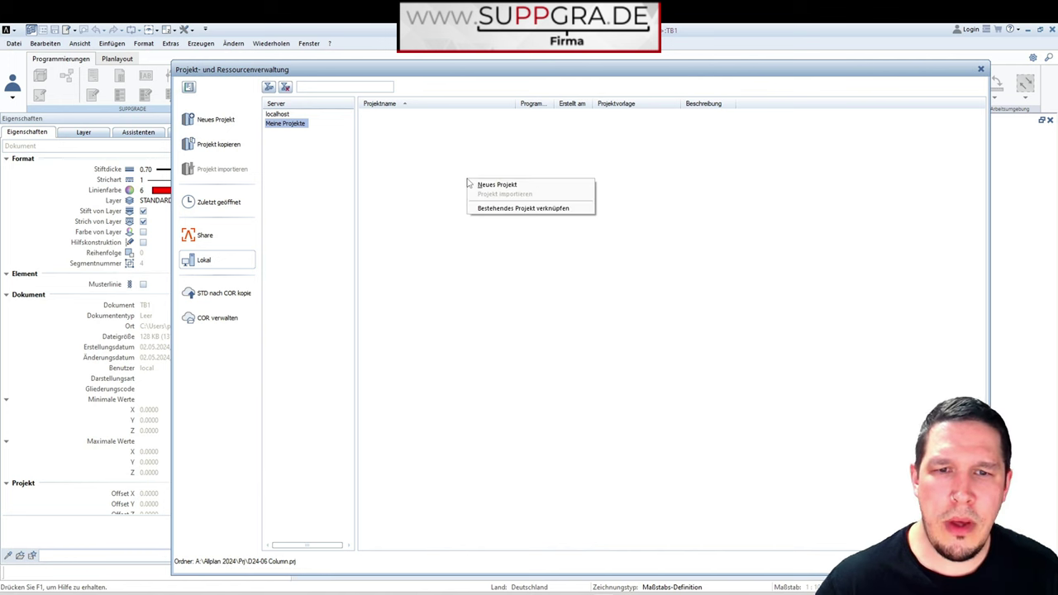
left_click(486, 183)
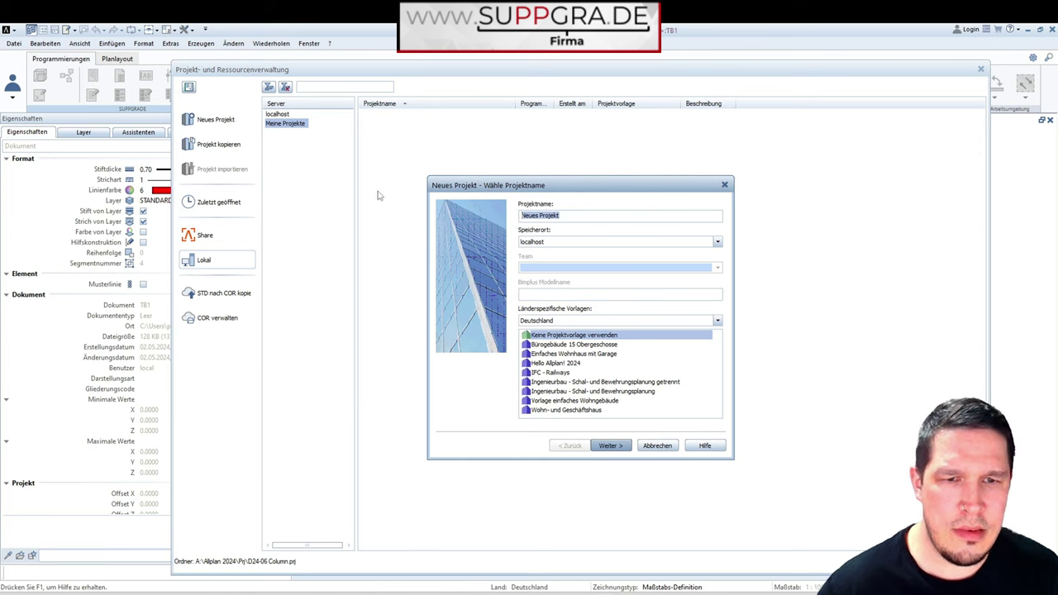
Step: Enter "Youtube Liken, Abonnieren" as the new project's name
type("Youtube")
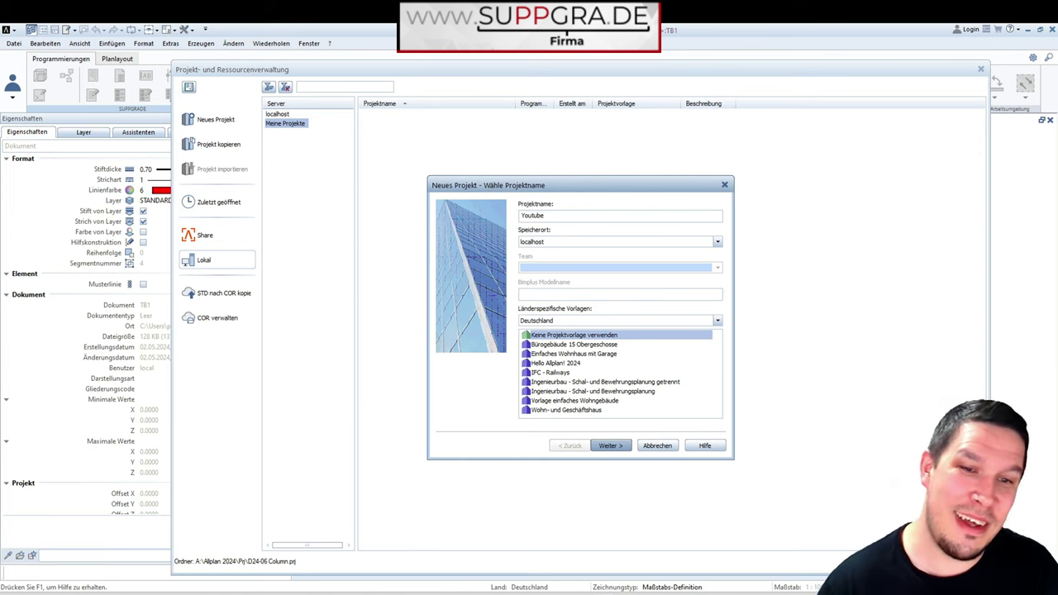
type(" Liken,")
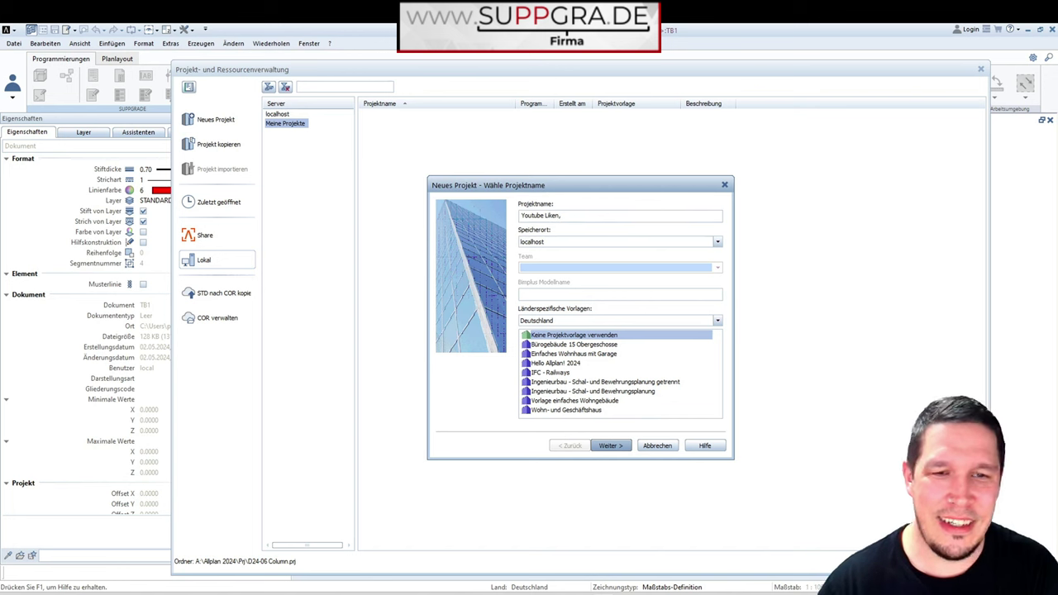
type(" Abonn")
key("BackSpace")
key("BackSpace")
key("BackSpace")
key("BackSpace")
type("bon")
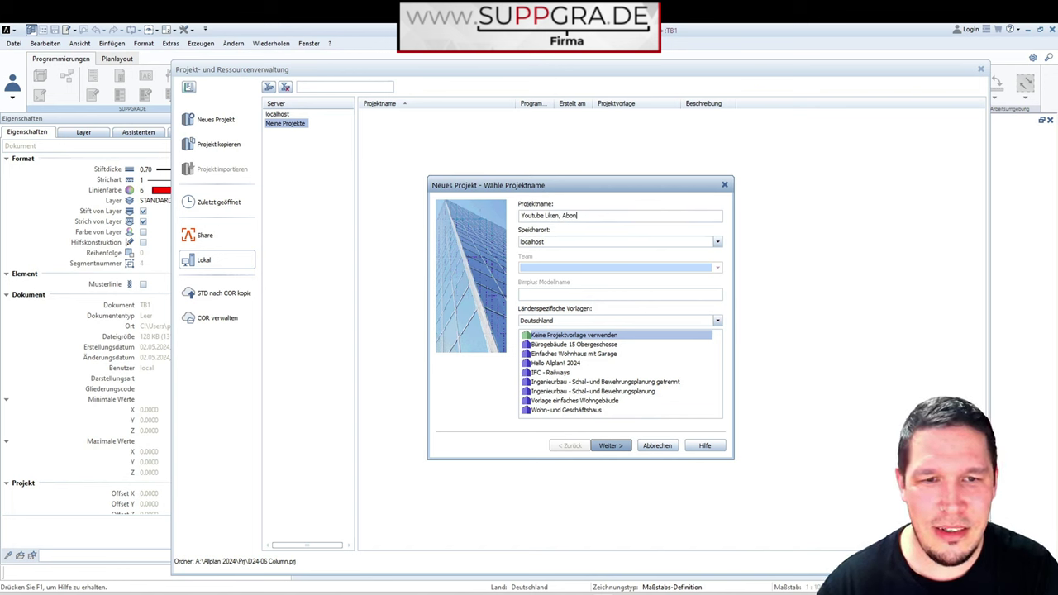
type("nieren")
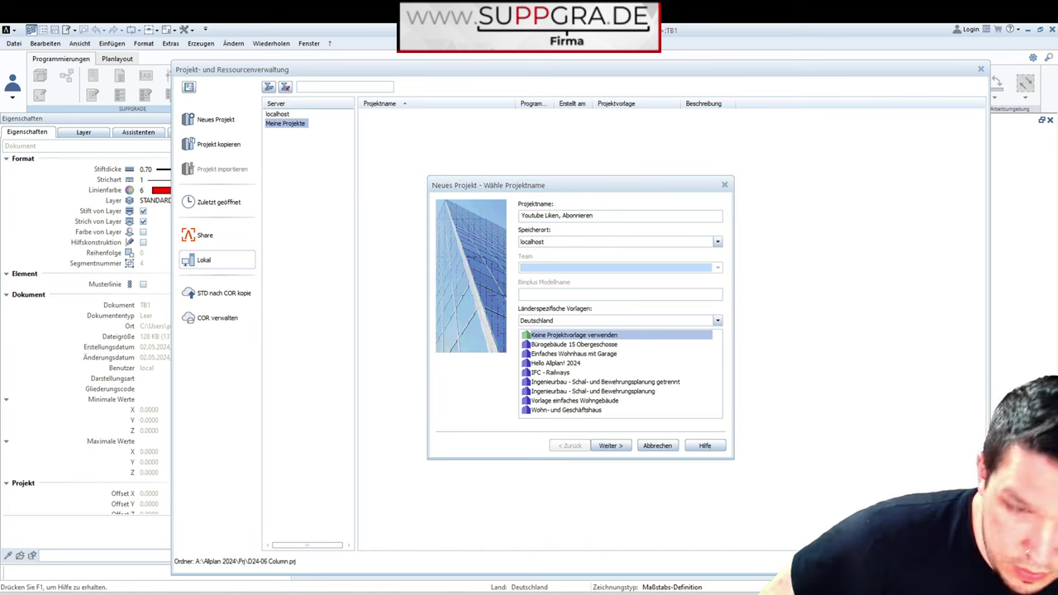
left_click(603, 215)
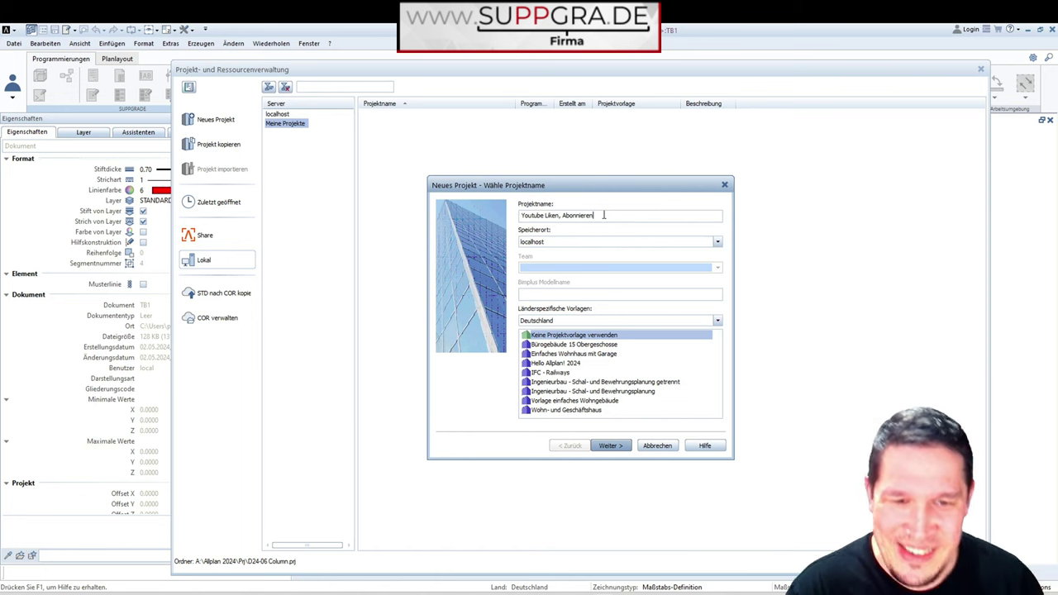
Step: Replace the project name with "Test Youtube" and check the further settings before returning to the name page
left_click_drag(604, 215, 328, 216)
key("BackSpace")
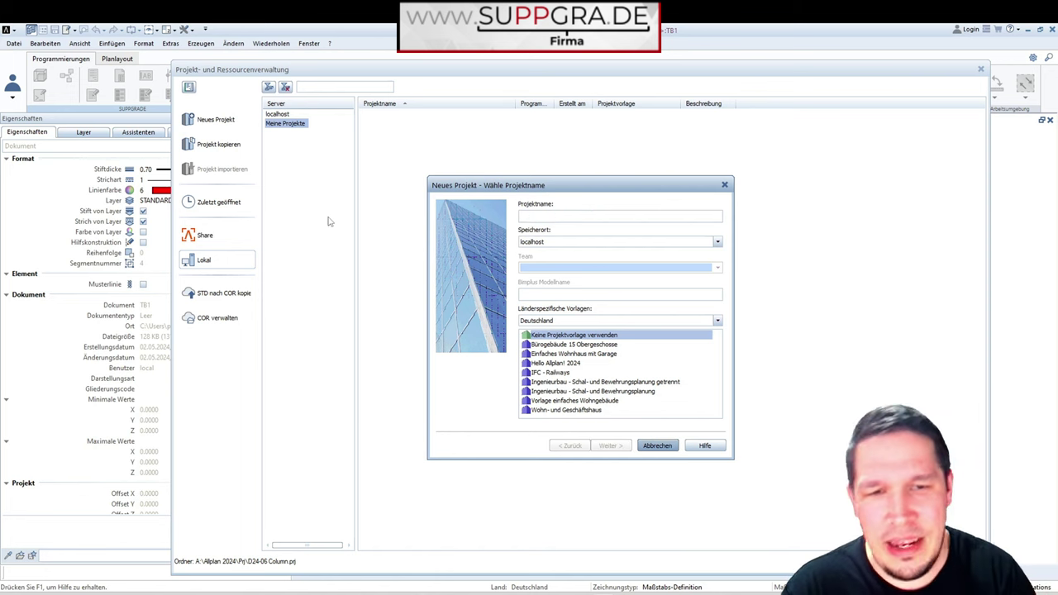
type("Test Youtube")
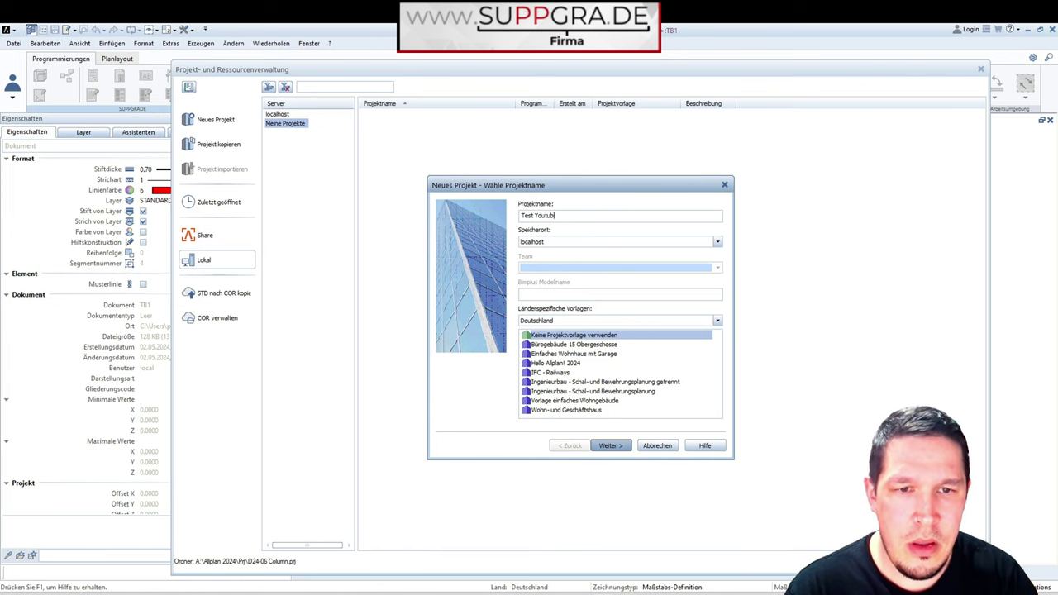
left_click(610, 445)
left_click(570, 445)
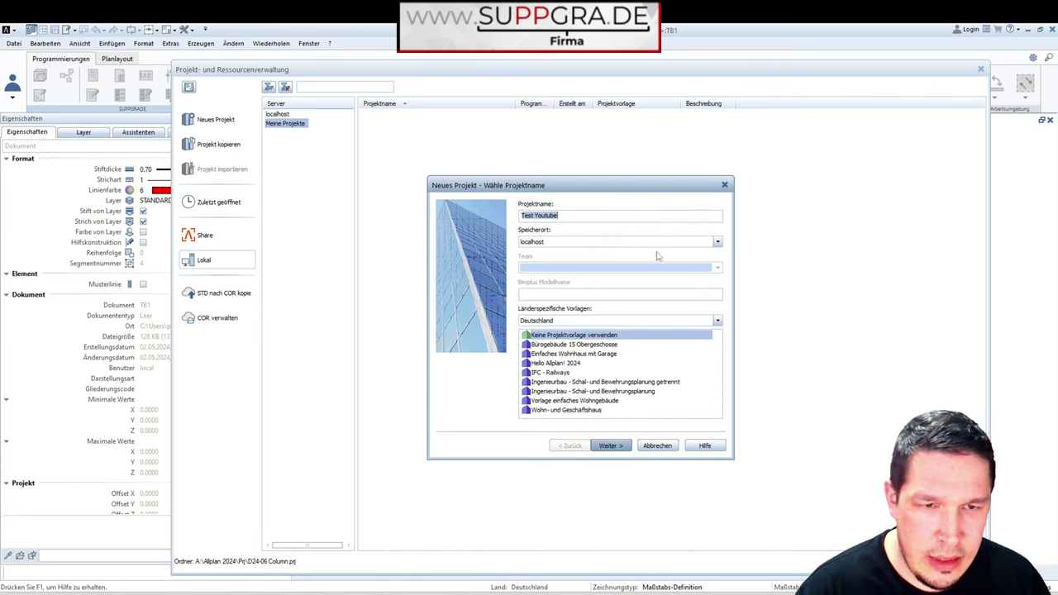
left_click(546, 241)
left_click(544, 266)
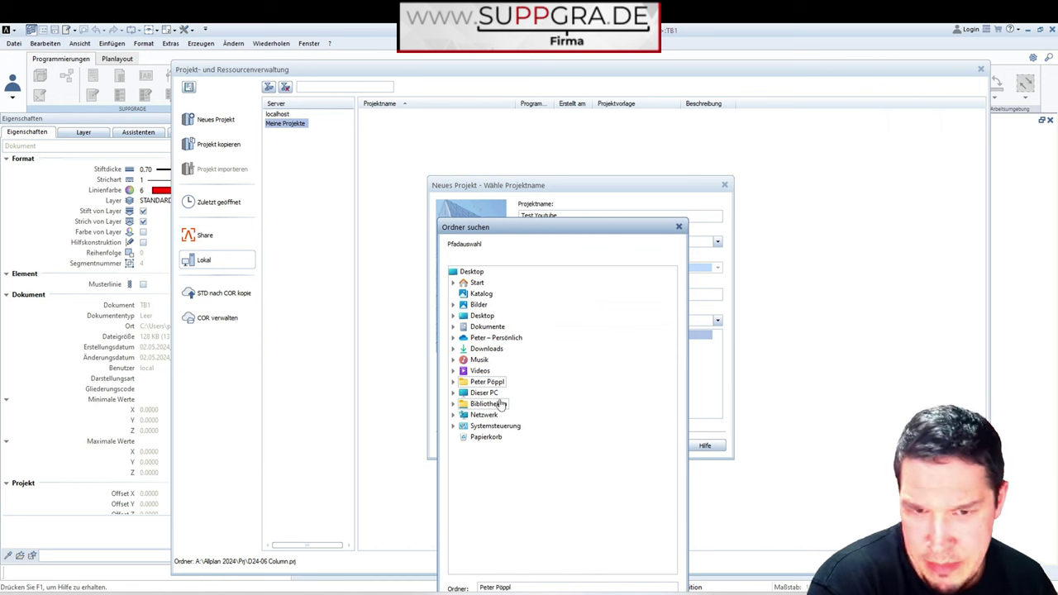
double_click(496, 338)
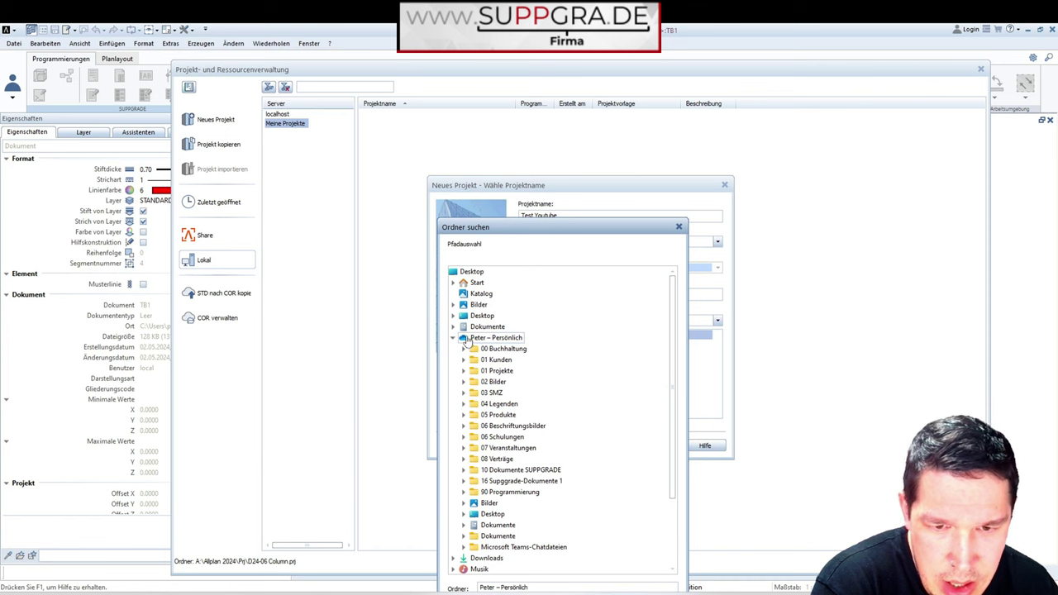
double_click(478, 371)
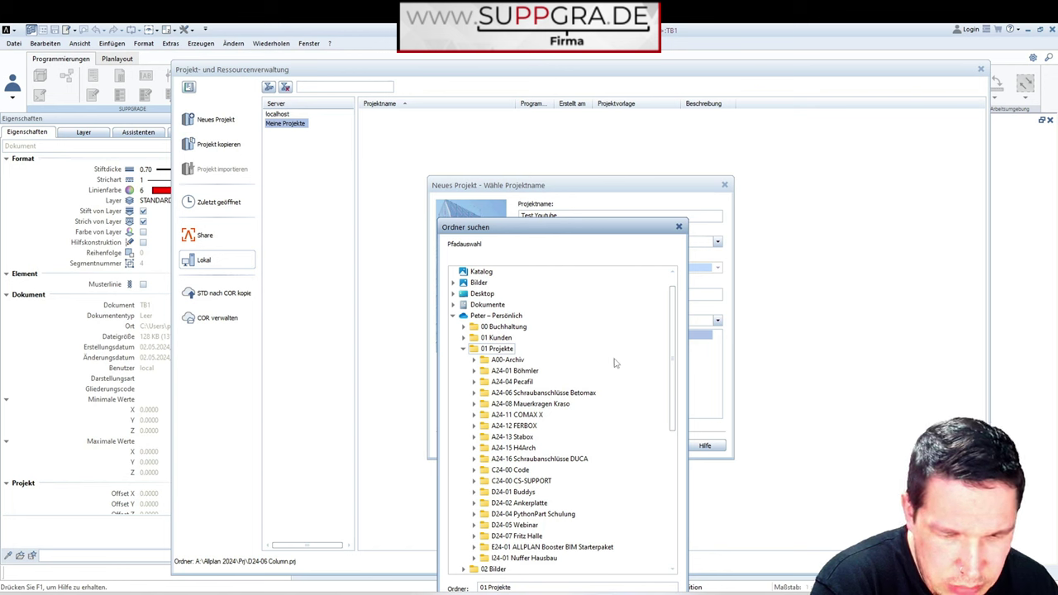
double_click(541, 537)
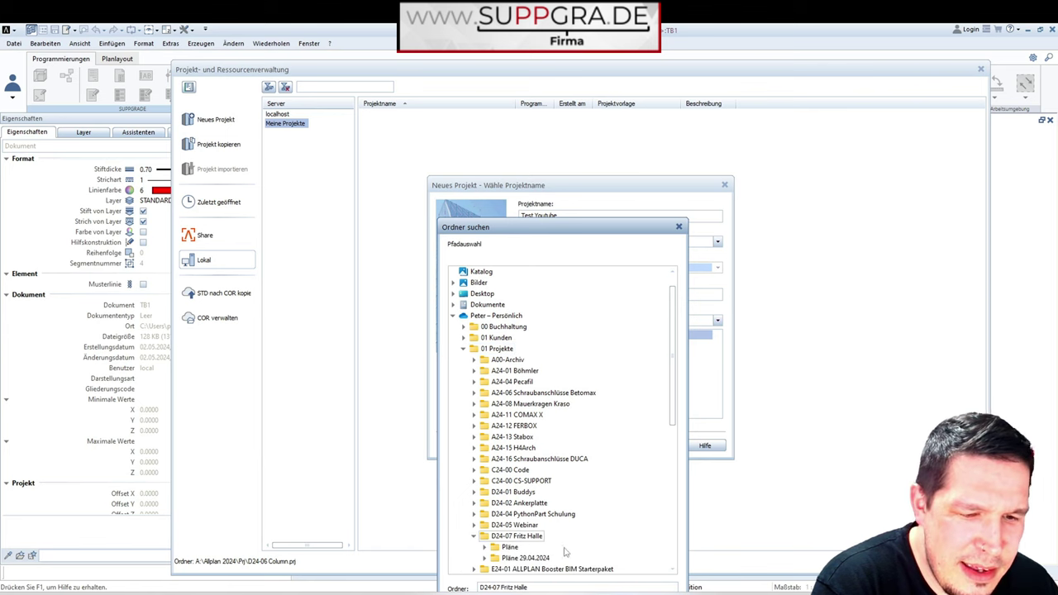
left_click_drag(581, 232, 823, 126)
left_click(849, 503)
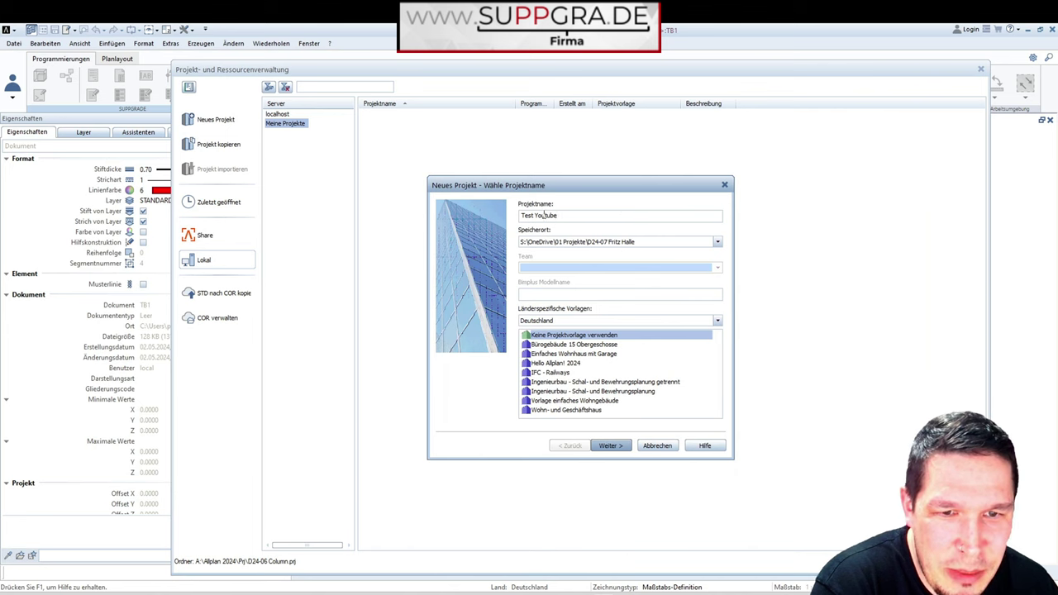
Step: Name the project "D24-07 Fritz Halle" and finish creating it without a project template, keeping the default settings
left_click_drag(572, 215, 420, 217)
type("D")
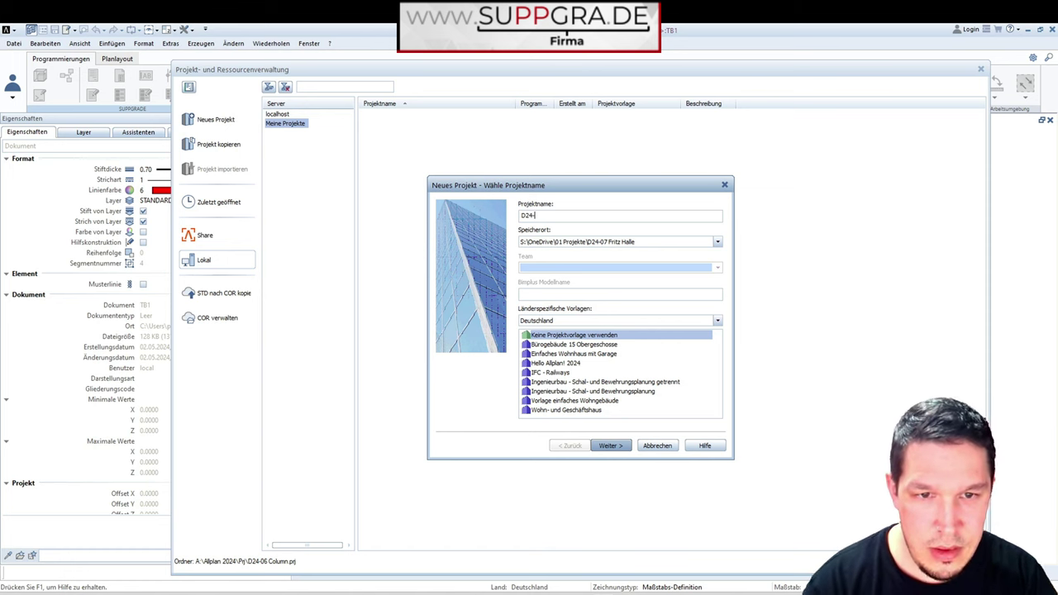
type("24-07 Fritz Halle")
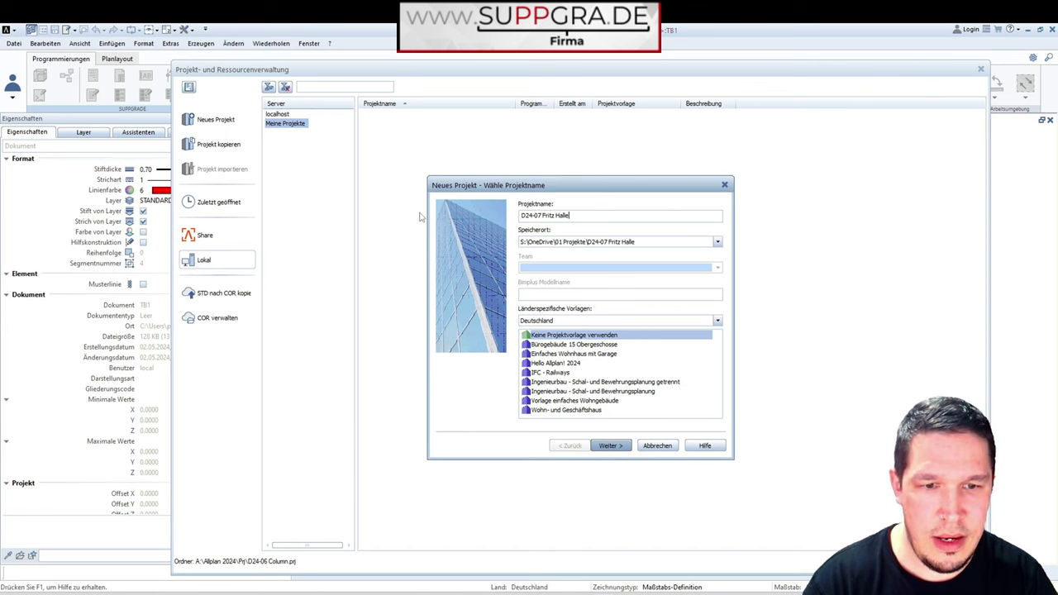
key("Return")
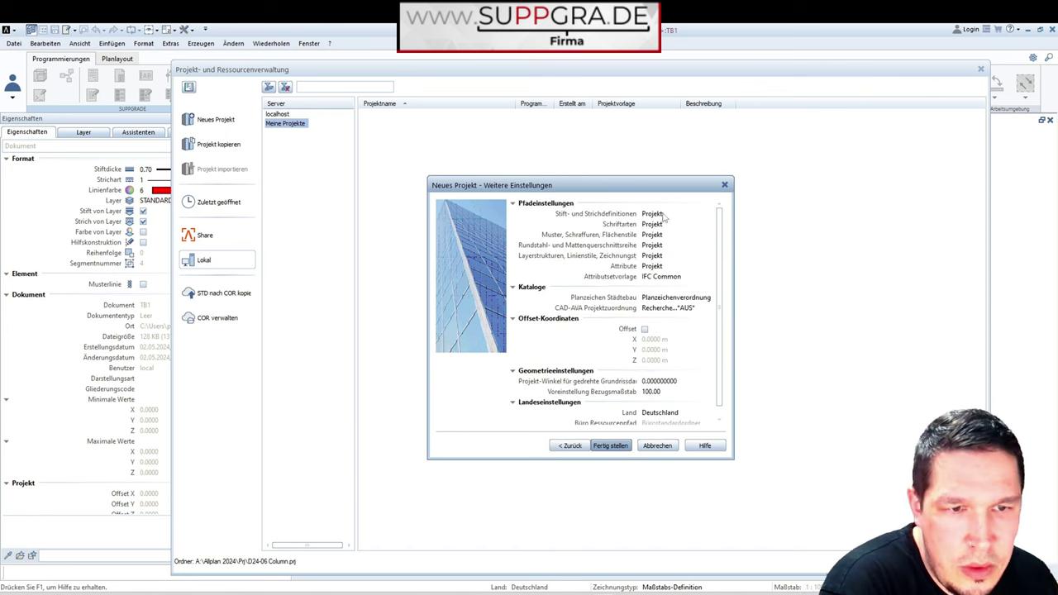
left_click(610, 446)
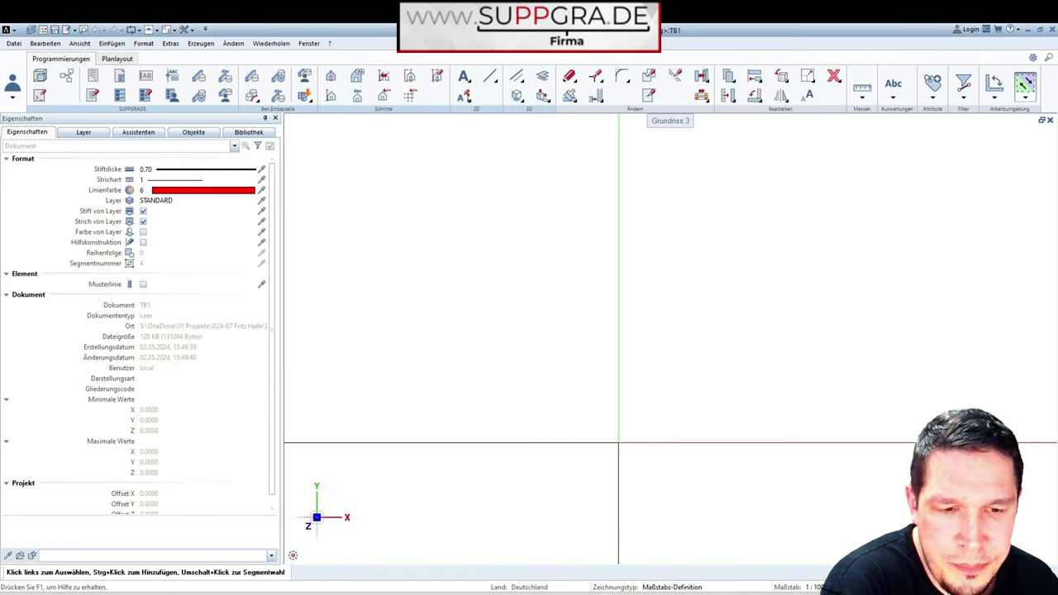
Step: Reopen the project management and compare the projects listed under Meine Projekte with those under localhost
left_click(31, 29)
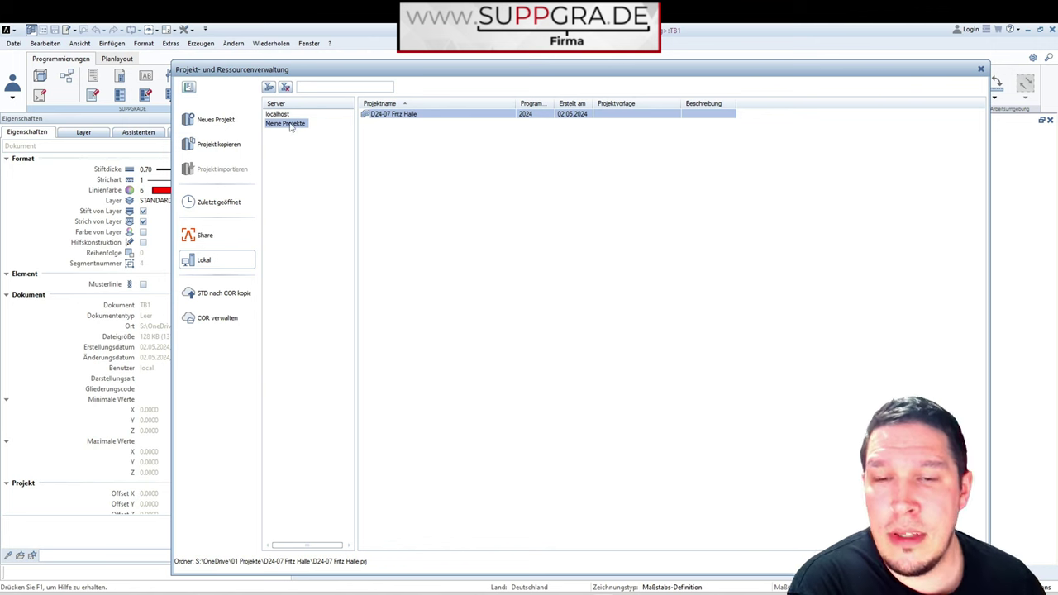
left_click(420, 149)
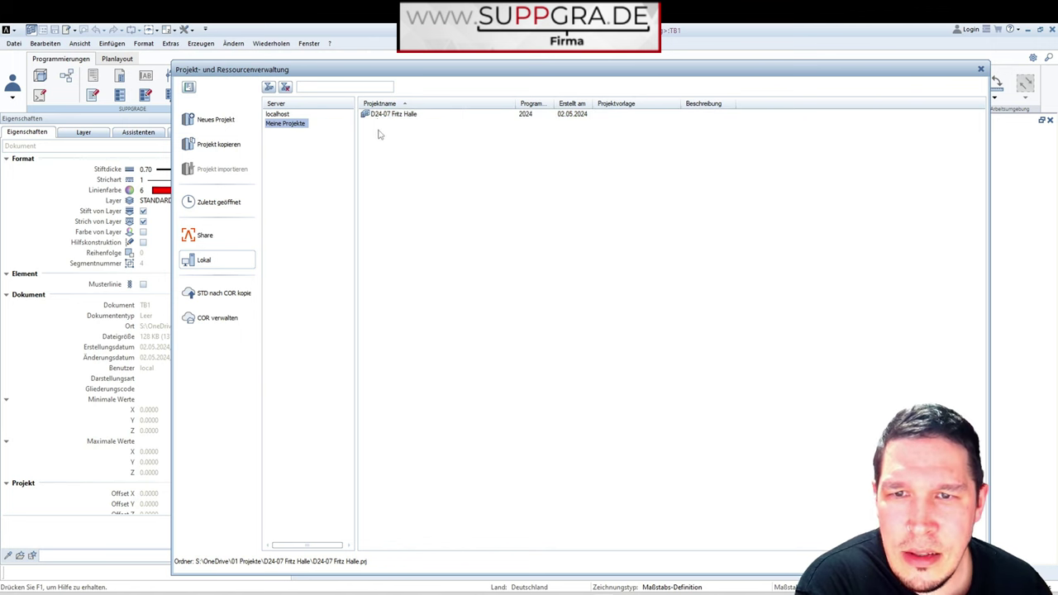
left_click(281, 115)
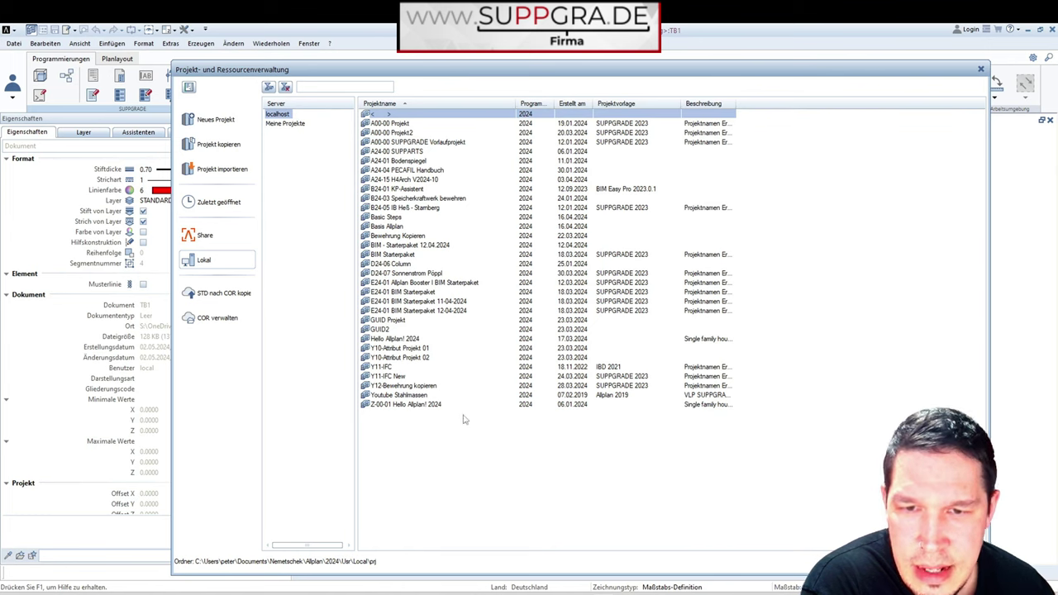
left_click(284, 124)
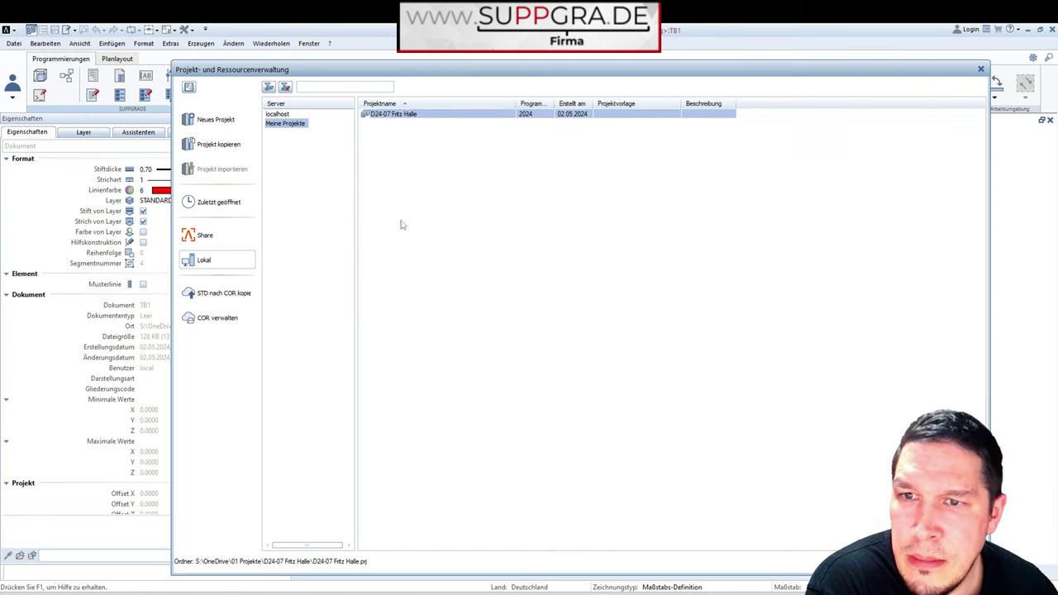
right_click(440, 115)
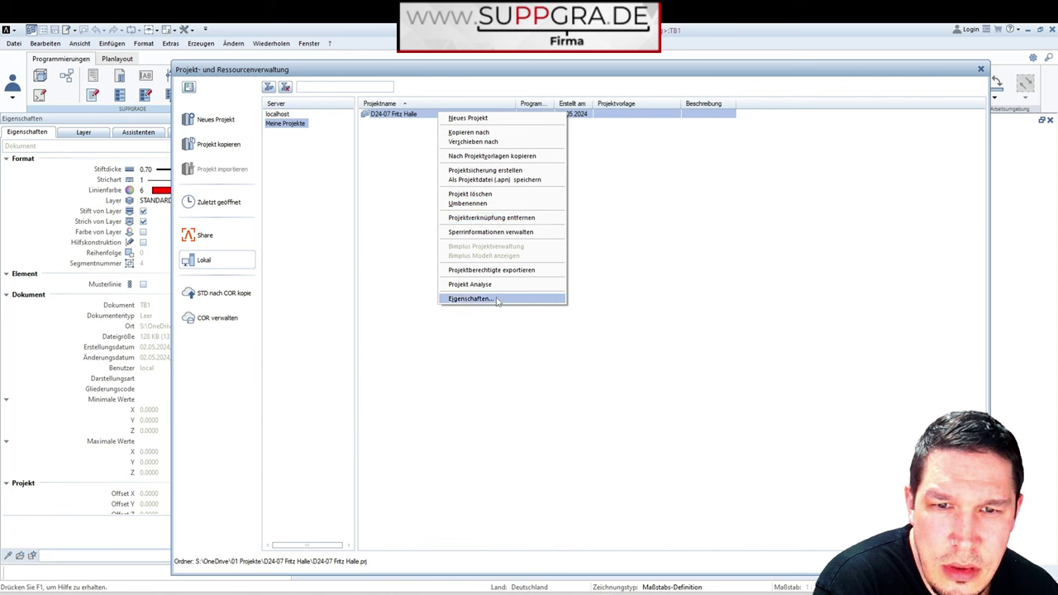
left_click(277, 571)
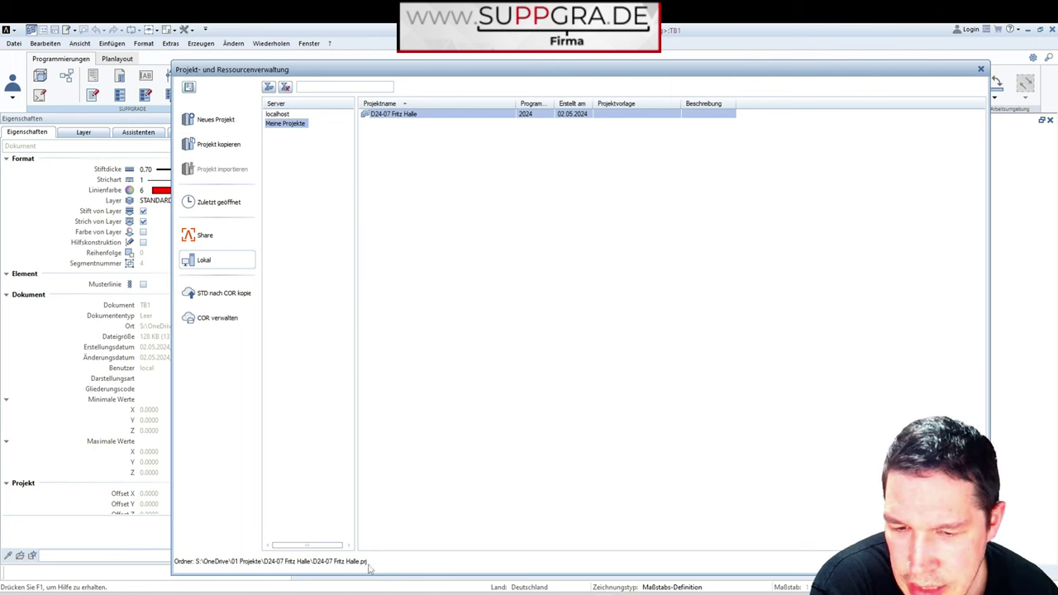
right_click(201, 567)
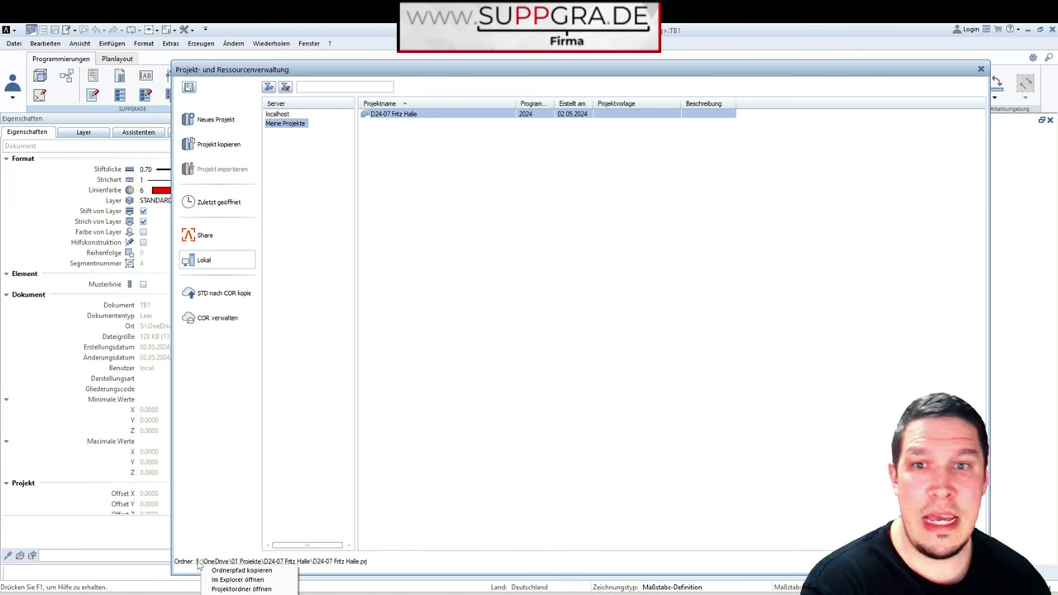
left_click(490, 71)
left_click_drag(489, 71, 488, 34)
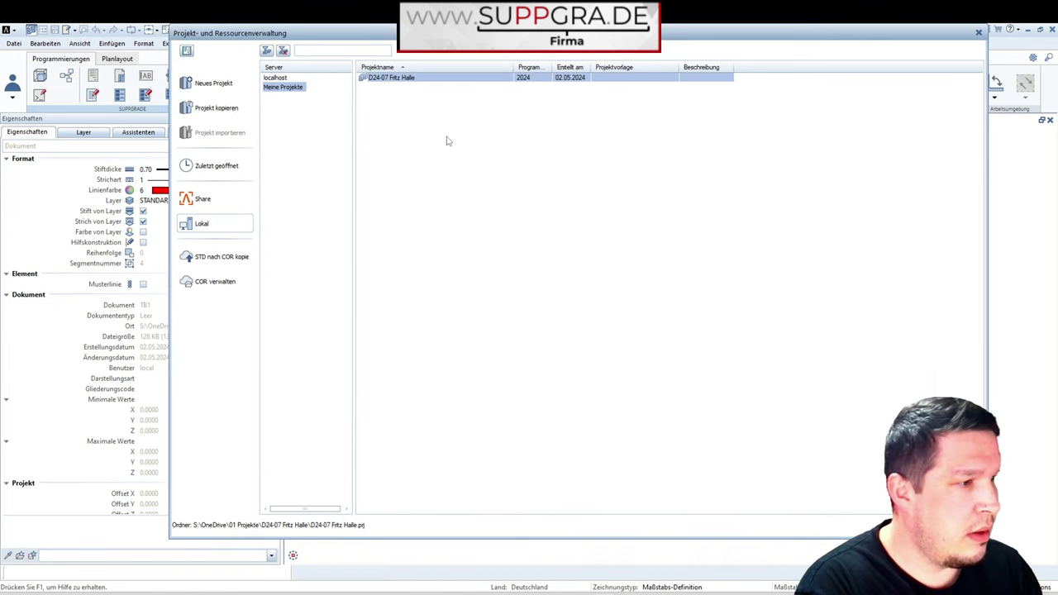
Step: Show the D24-07 Fritz Halle project's folders in Explorer and arrange the OneDrive and A:\Allplan 2024\Prj windows so both are readable
right_click(255, 526)
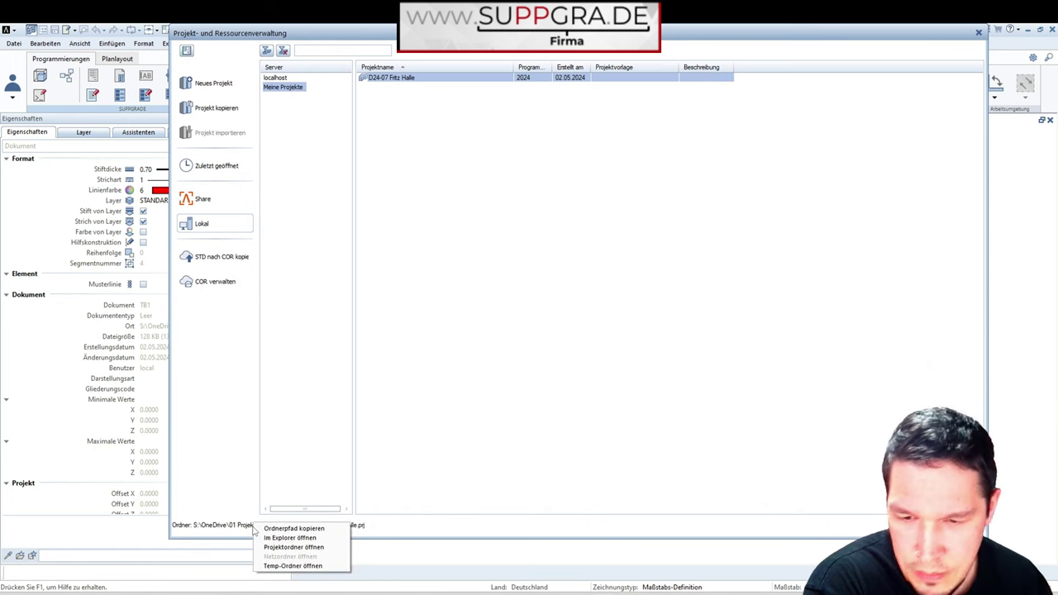
left_click(331, 538)
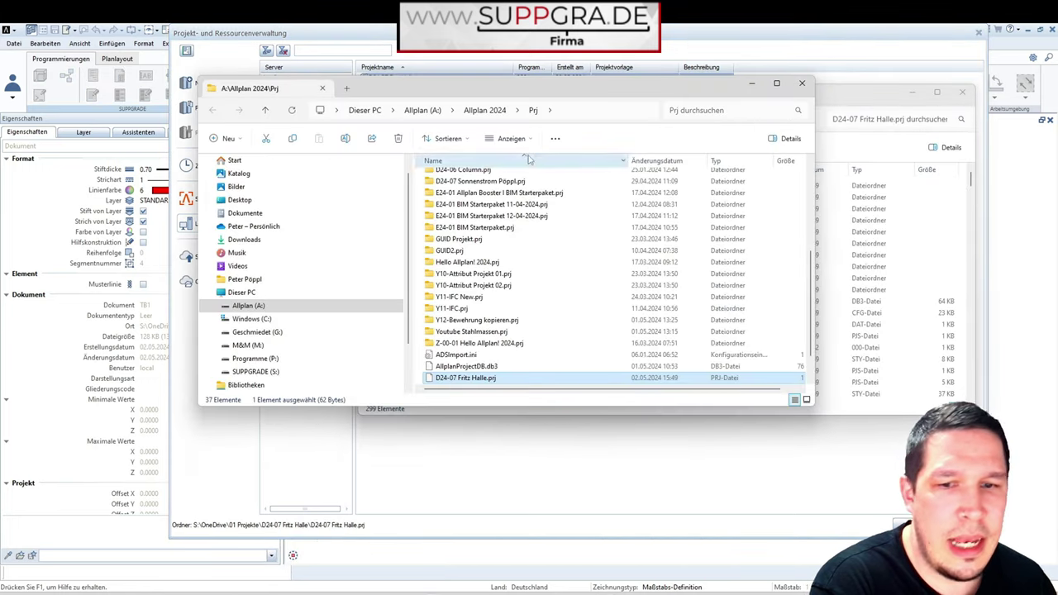
left_click_drag(579, 89, 763, 299)
left_click_drag(578, 97, 332, 57)
left_click_drag(869, 302, 815, 116)
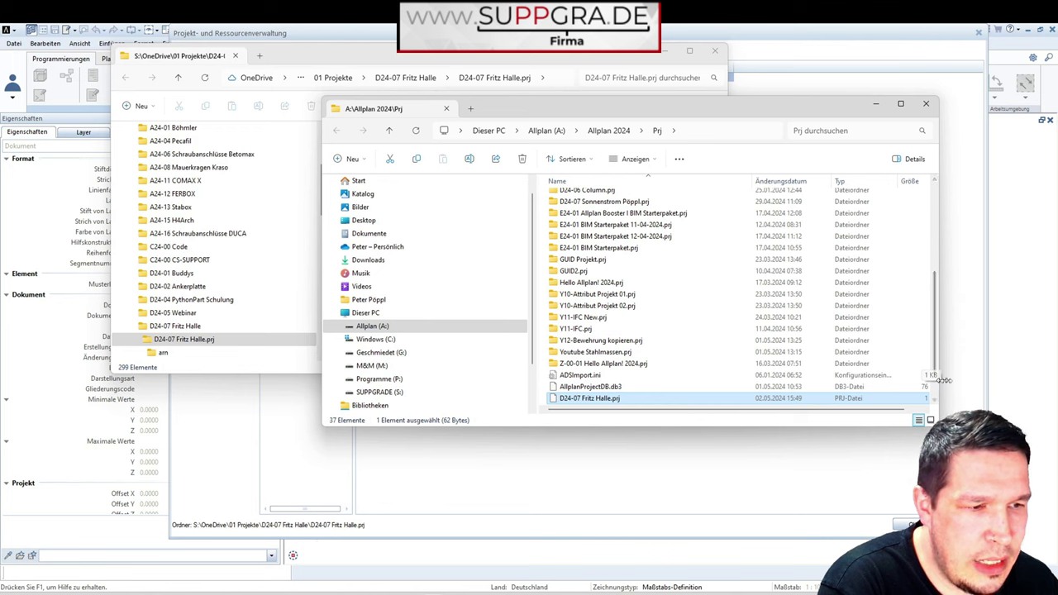
left_click_drag(939, 380, 974, 382)
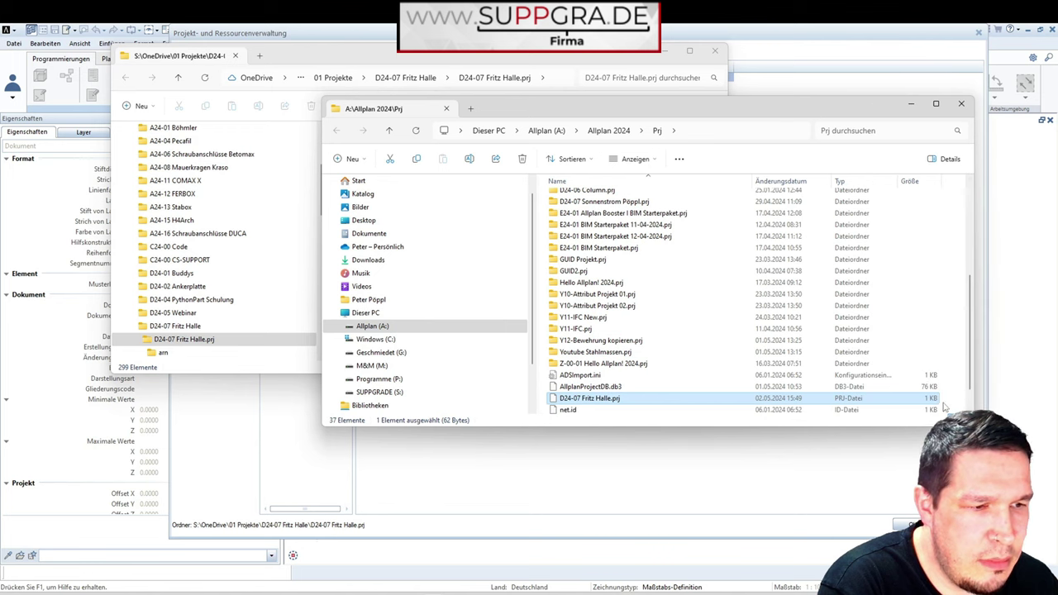
right_click(579, 400)
left_click(643, 331)
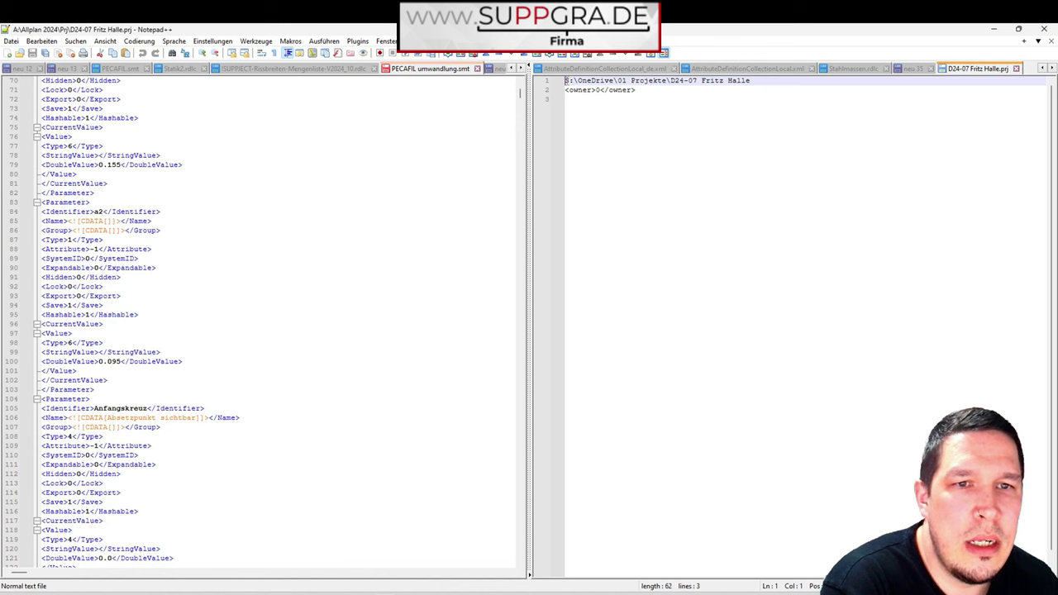
left_click_drag(565, 81, 789, 84)
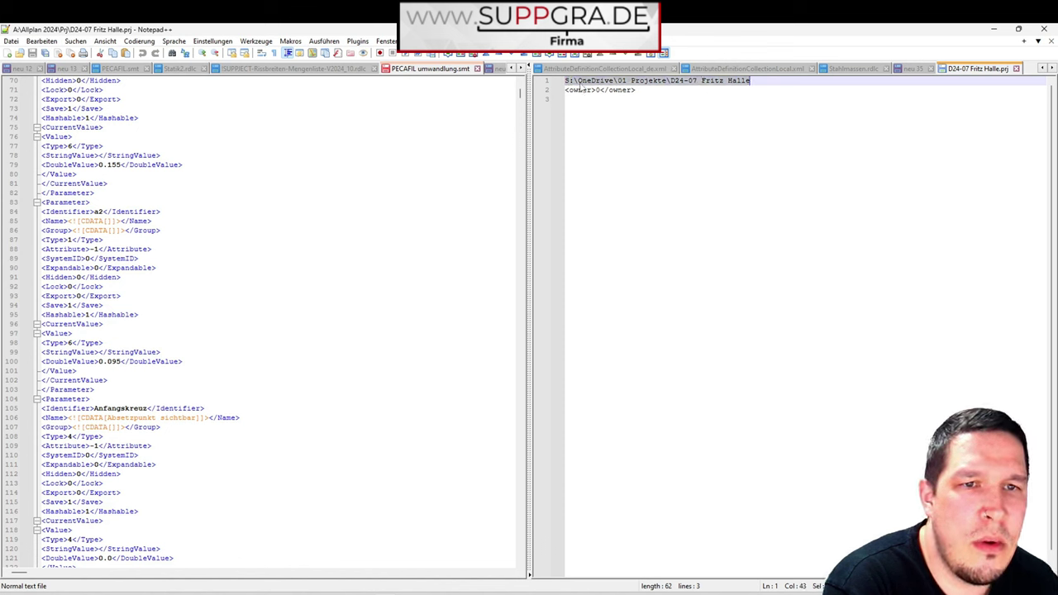
left_click(995, 32)
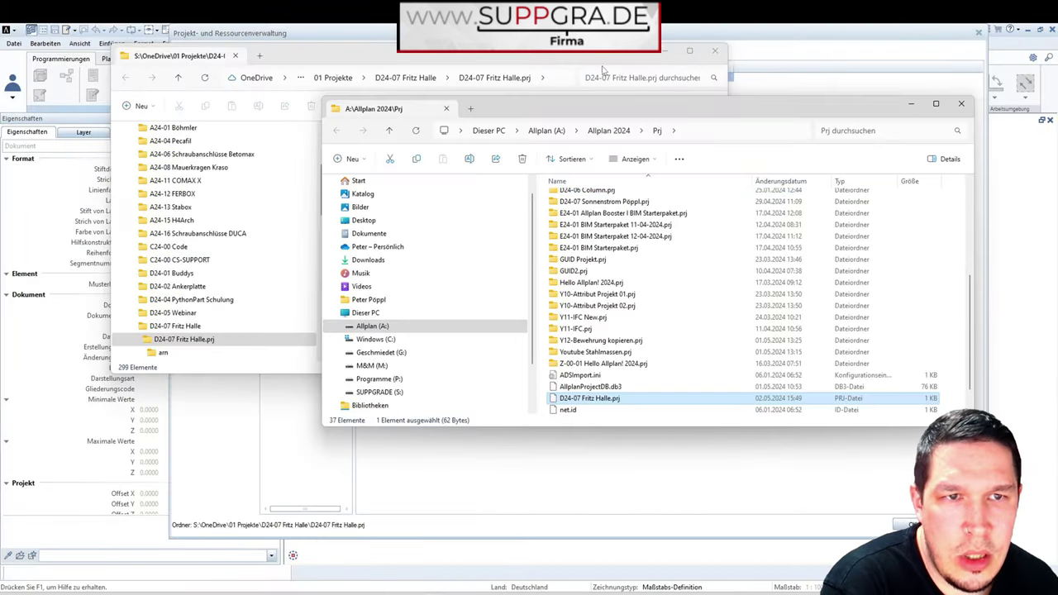
Step: Inspect the contents of the OneDrive D24-07 Fritz Halle.prj folder and minimize both Explorer windows
left_click(604, 70)
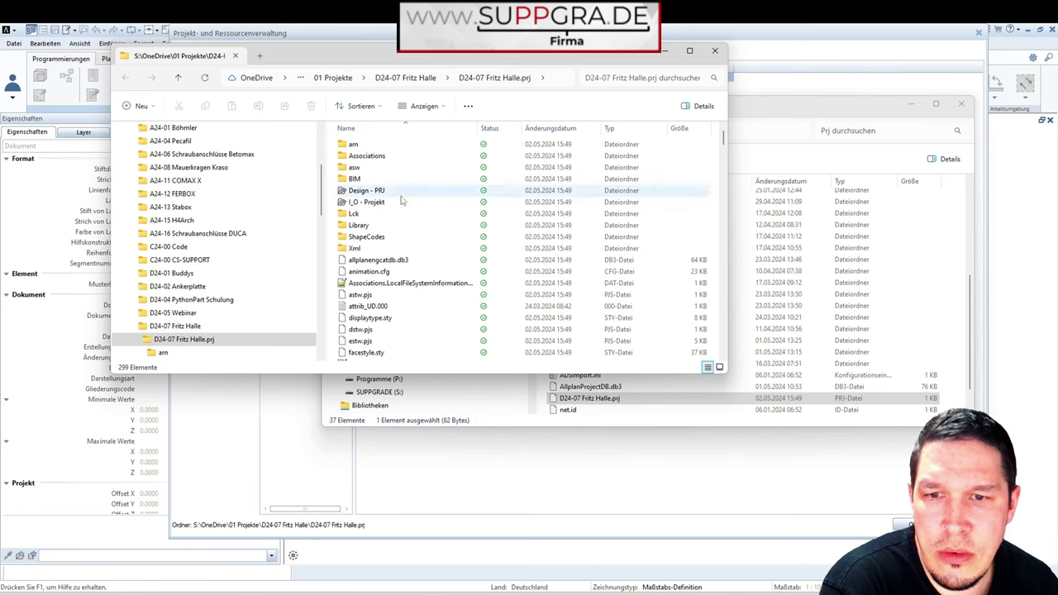
left_click(666, 52)
left_click(911, 104)
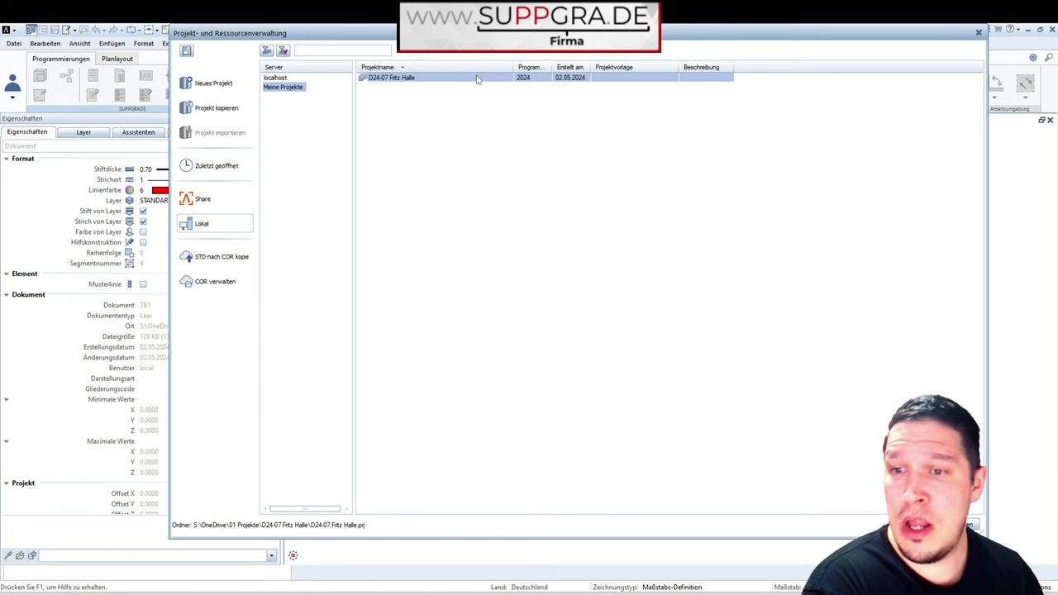
Step: Review the backup and restore options in Allmenu 2024, close it, and check the backup actions offered for project D24-07 Fritz Halle
right_click(470, 80)
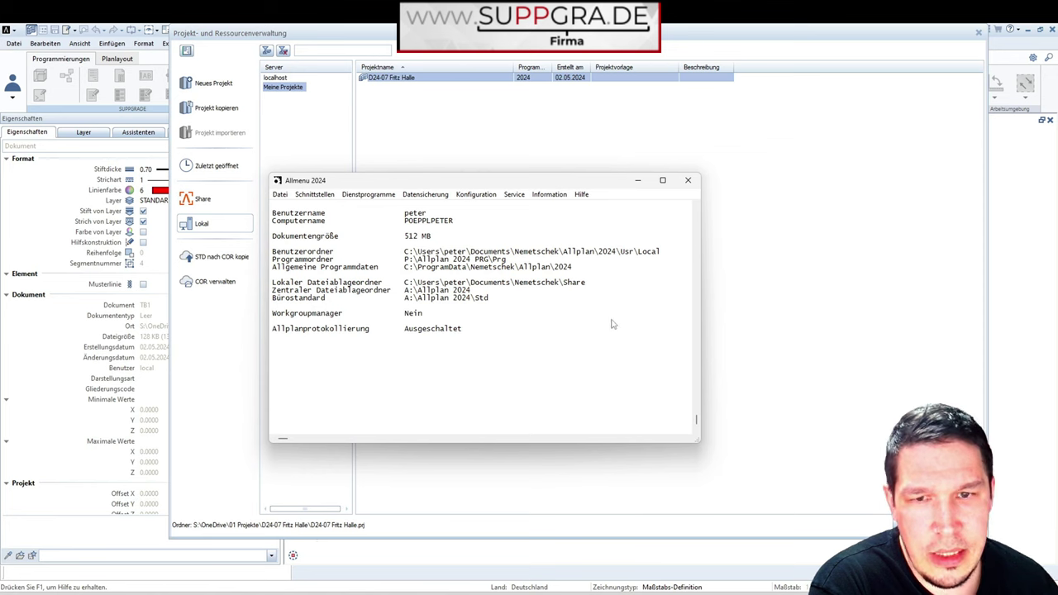
left_click(512, 195)
mouse_move(475, 196)
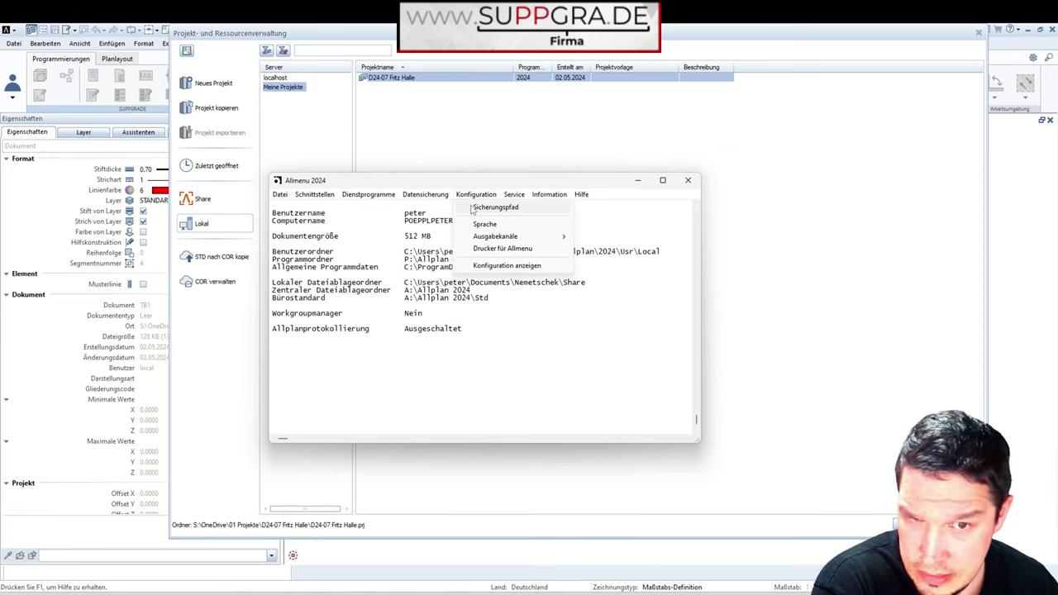
mouse_move(425, 196)
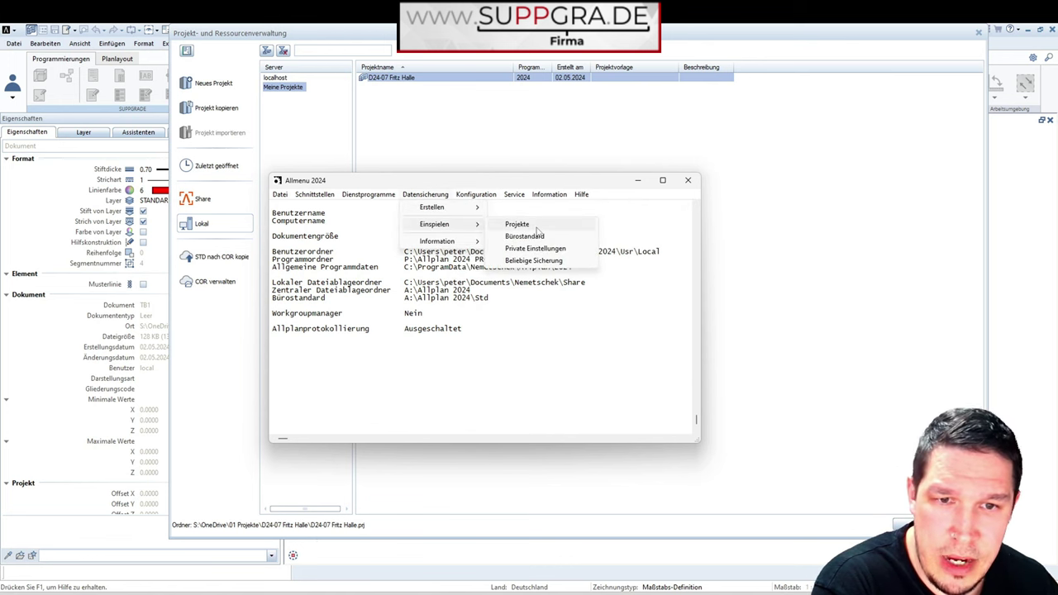
mouse_move(514, 194)
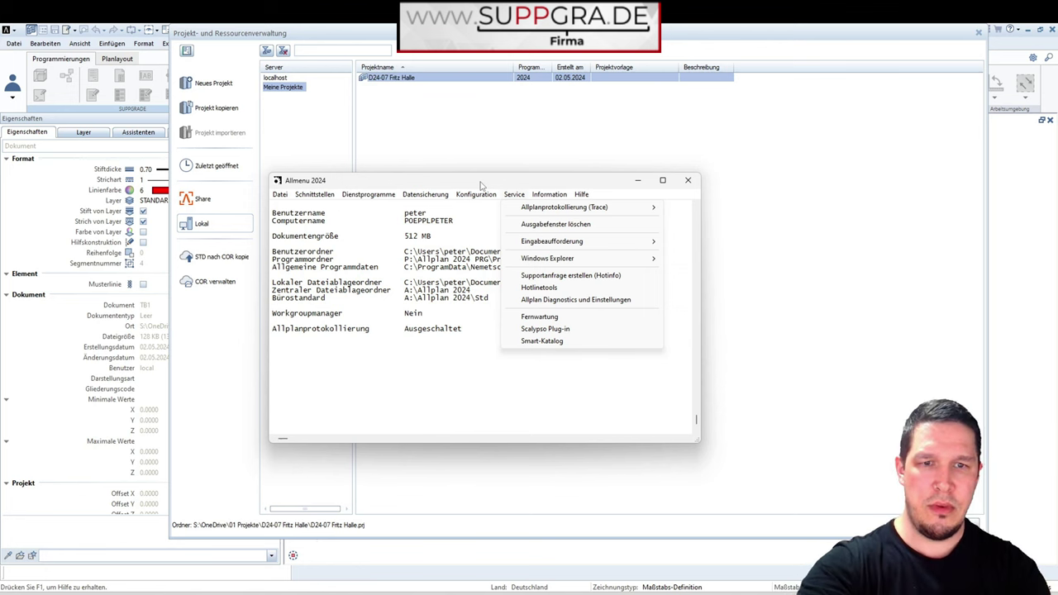
left_click(482, 185)
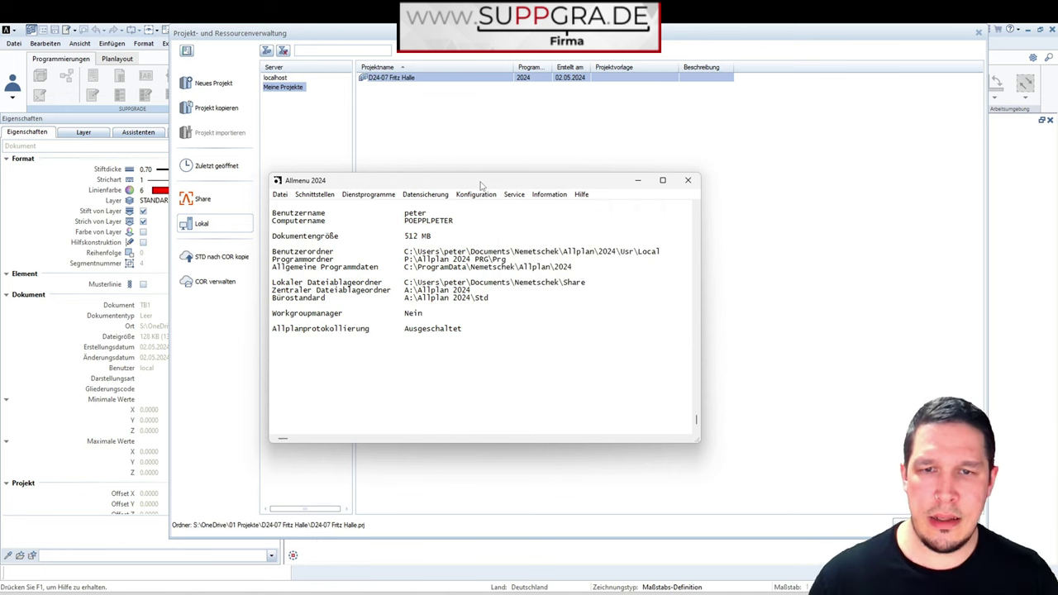
left_click(429, 196)
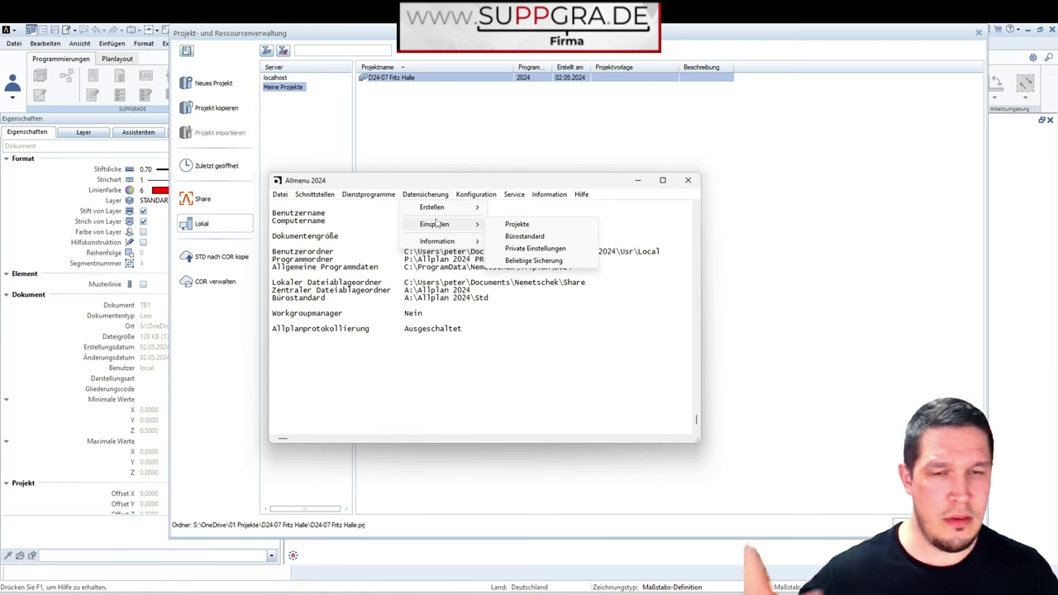
left_click(688, 180)
left_click(688, 180)
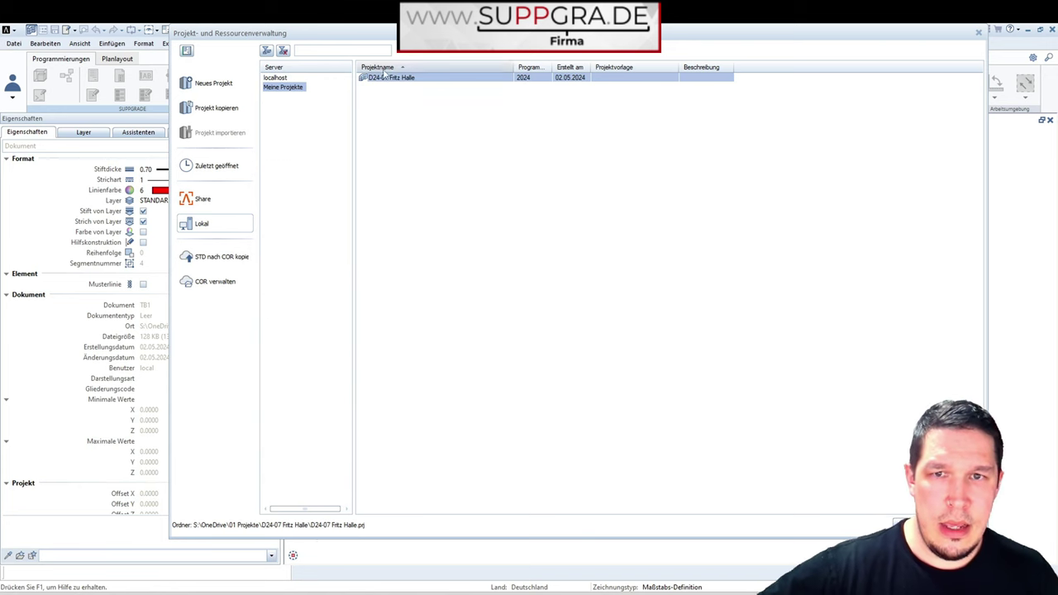
right_click(395, 78)
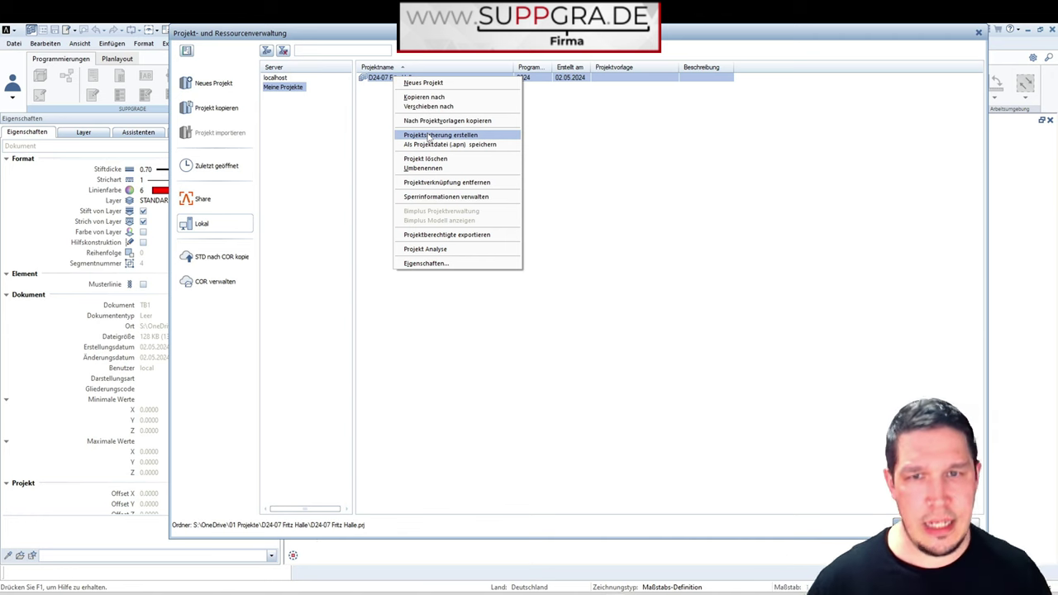
left_click(656, 207)
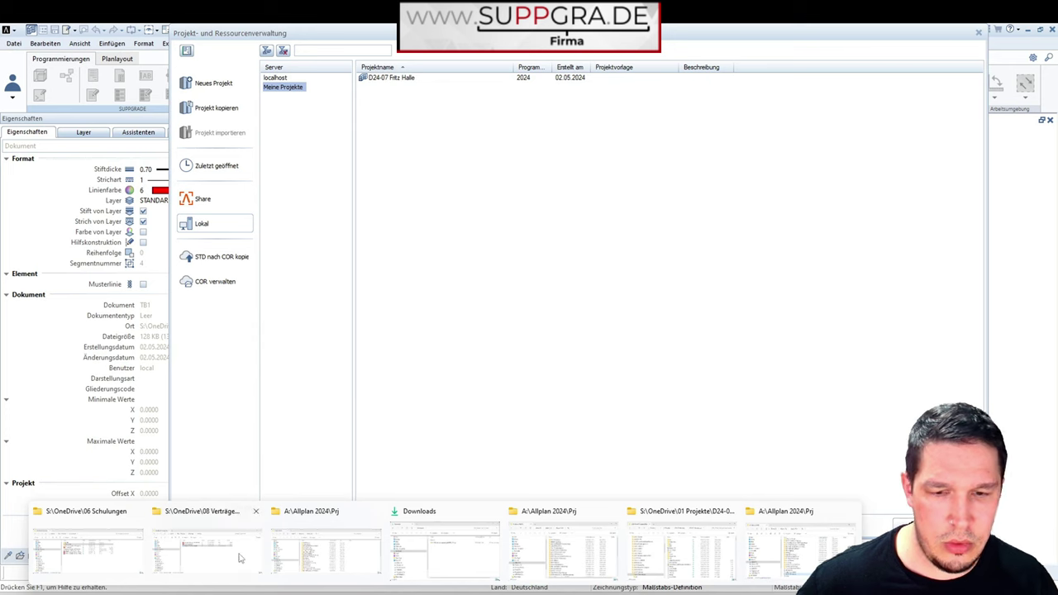
Step: Try to import the backup Y12-Bewehrung kopieren2_20240502_1501.zip from Downloads into the project management
left_click(467, 544)
left_click_drag(738, 175, 396, 180)
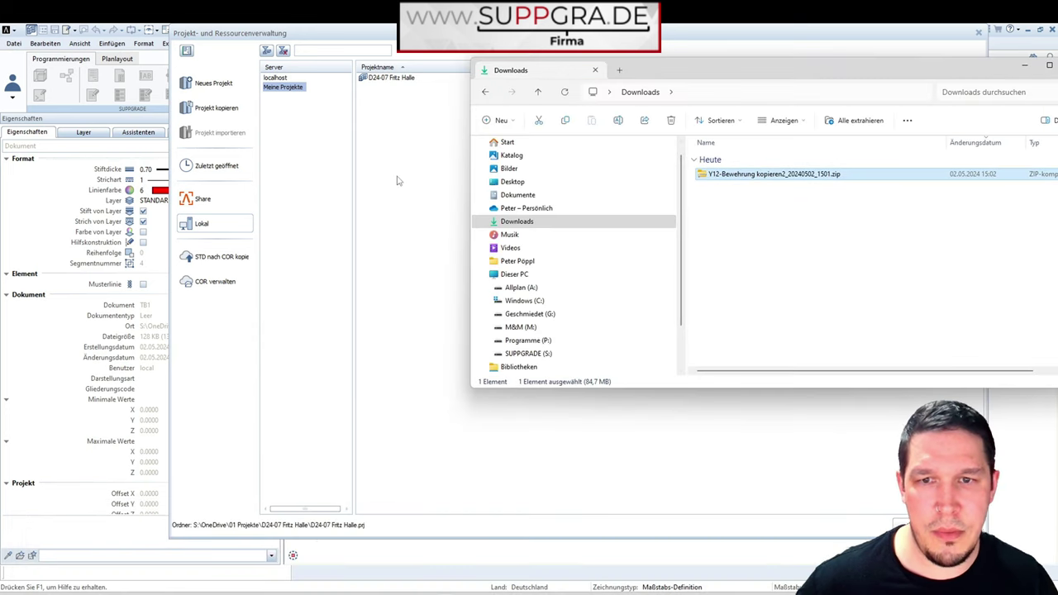
left_click(1025, 66)
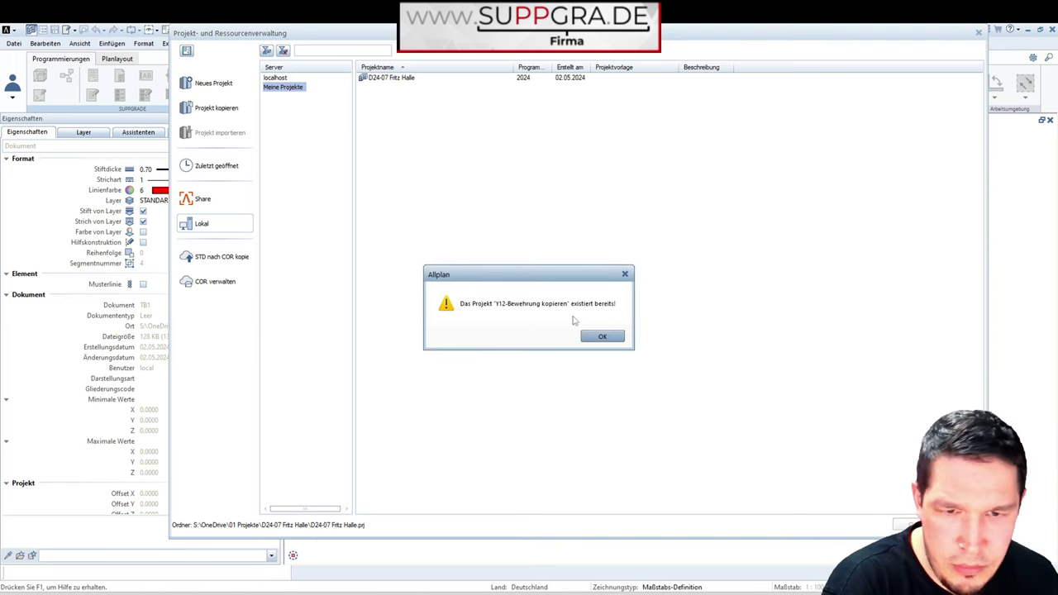
left_click(601, 339)
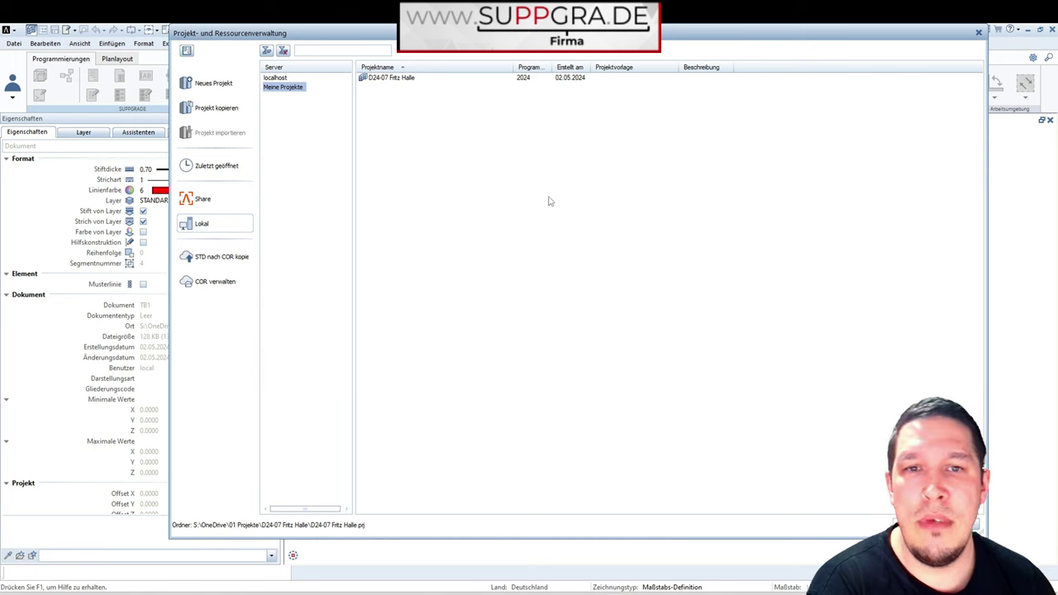
Step: Save project D24-07 Fritz Halle as the project file D24-07 Fritz Halle.apn in the Downloads folder
right_click(450, 113)
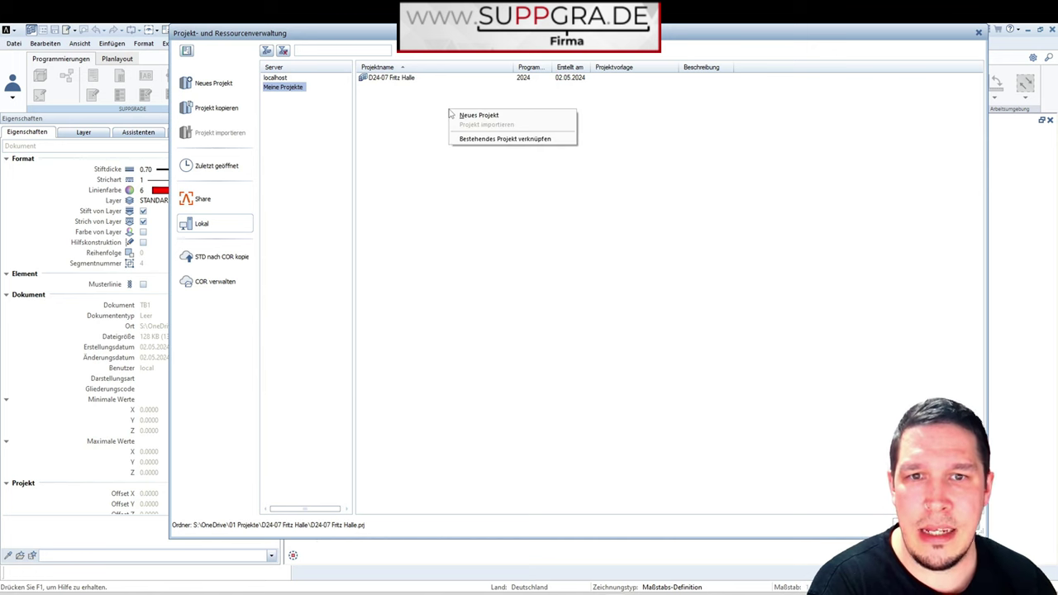
left_click(401, 112)
left_click(386, 79)
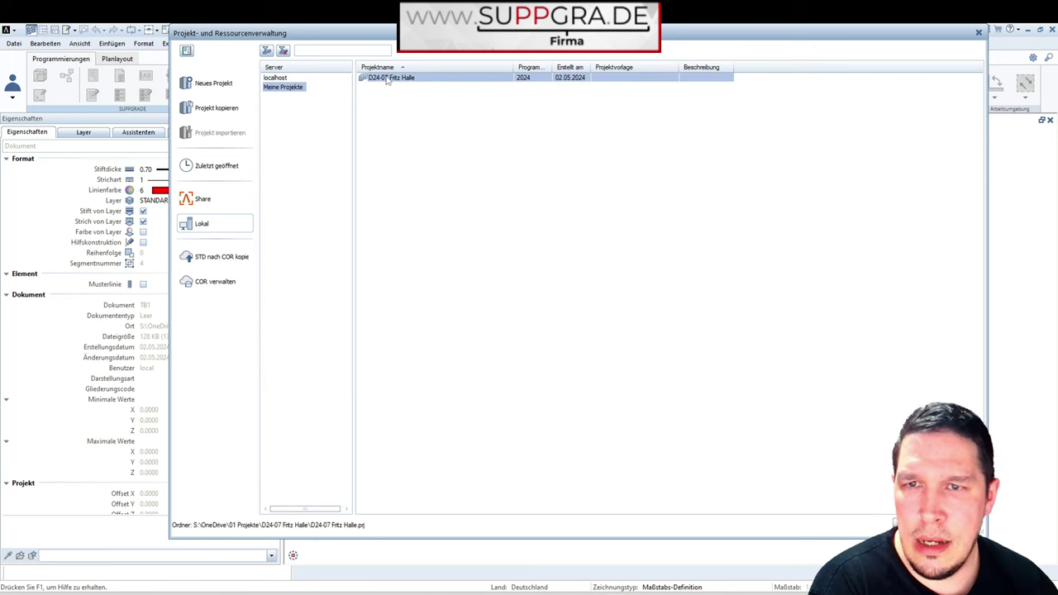
right_click(386, 79)
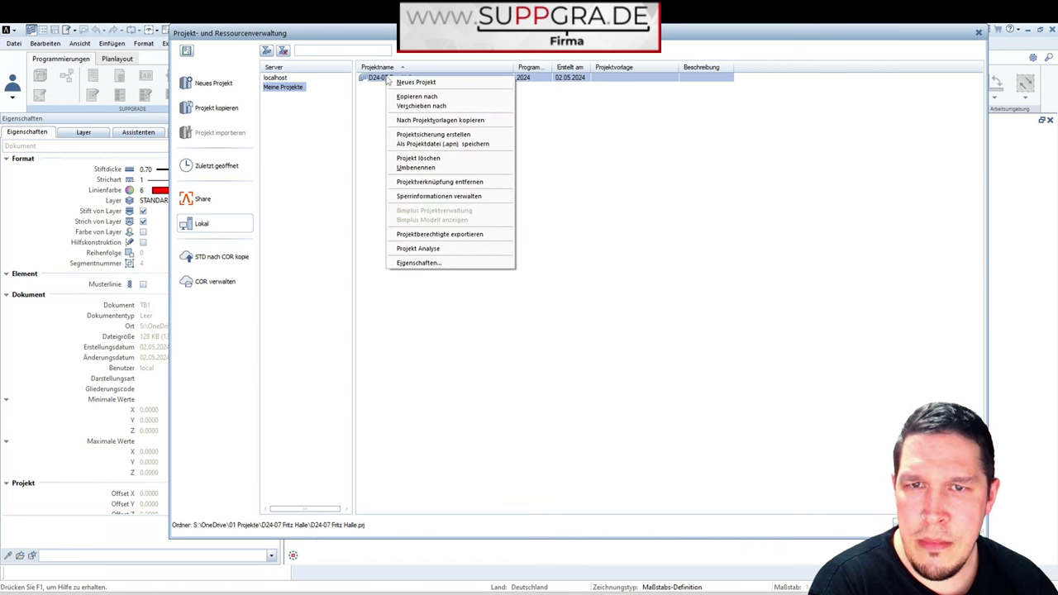
left_click(464, 144)
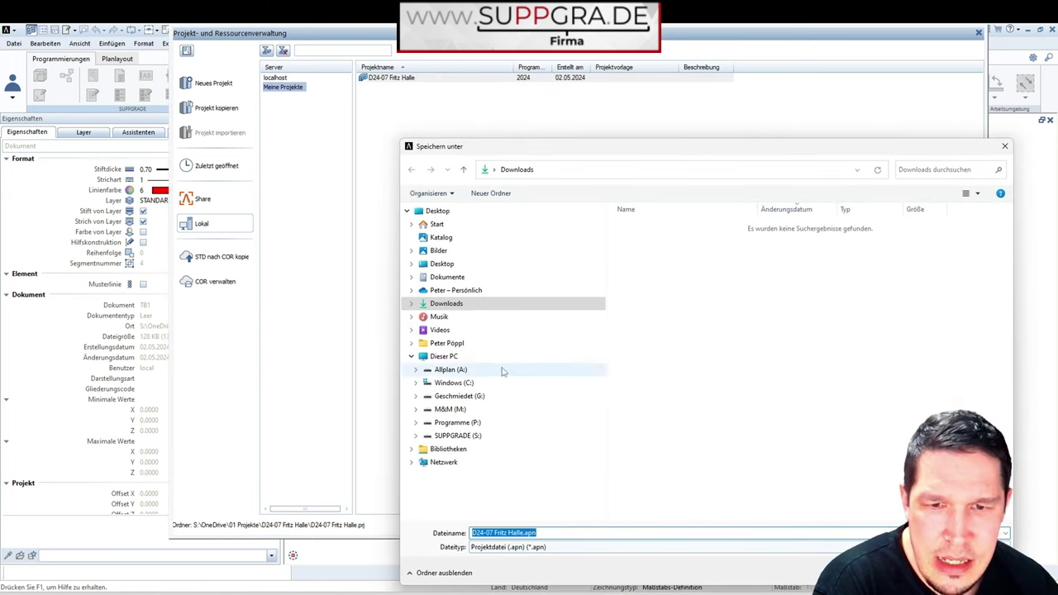
key("Return")
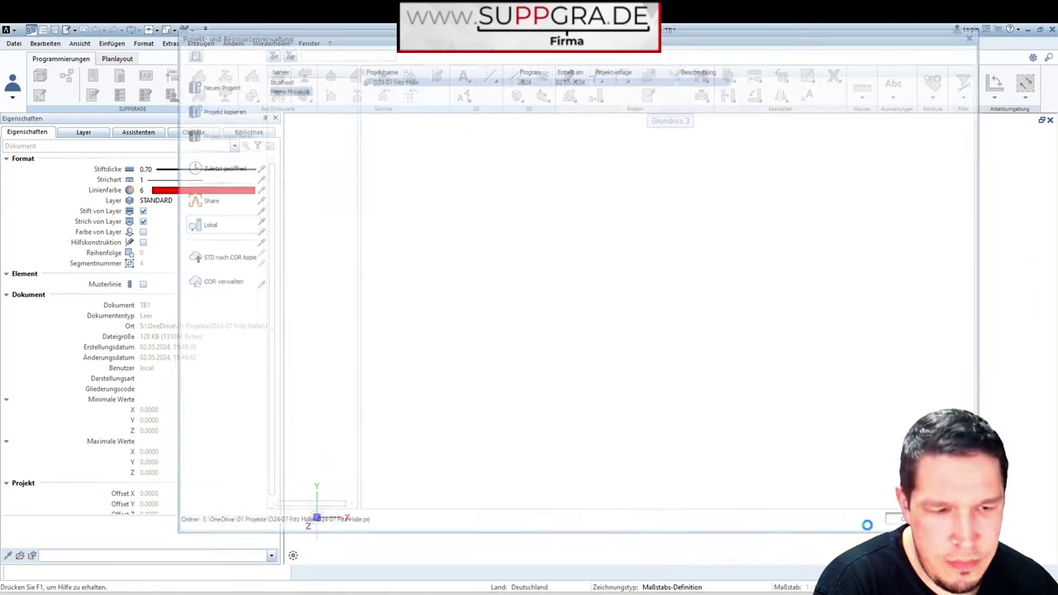
Step: Locate the exported D24-07 Fritz Halle.apn in the Downloads folder and widen the window to show file types and sizes
left_click(411, 567)
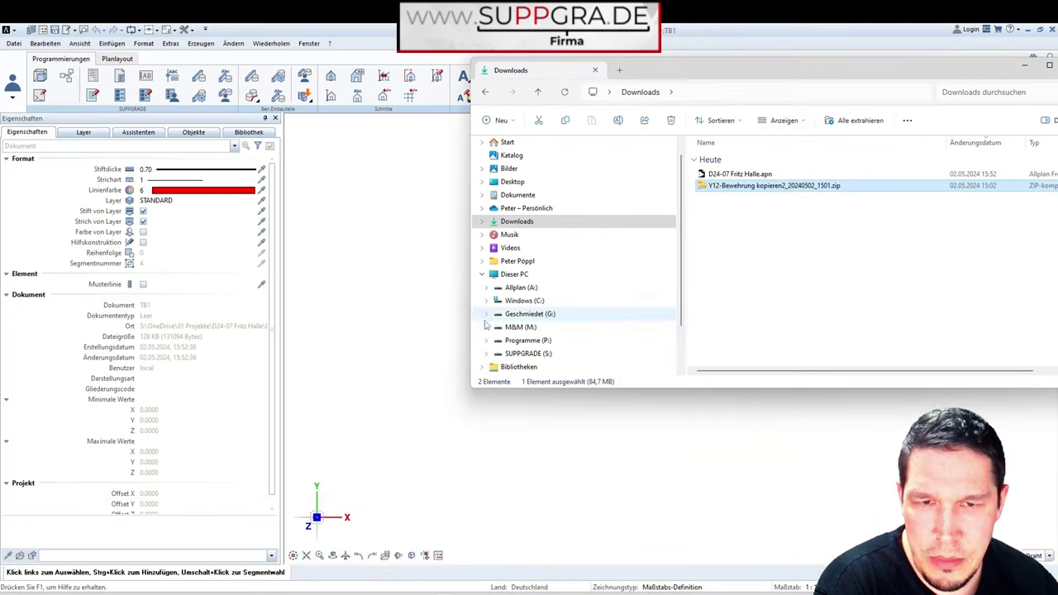
left_click_drag(755, 76, 445, 56)
left_click(488, 153)
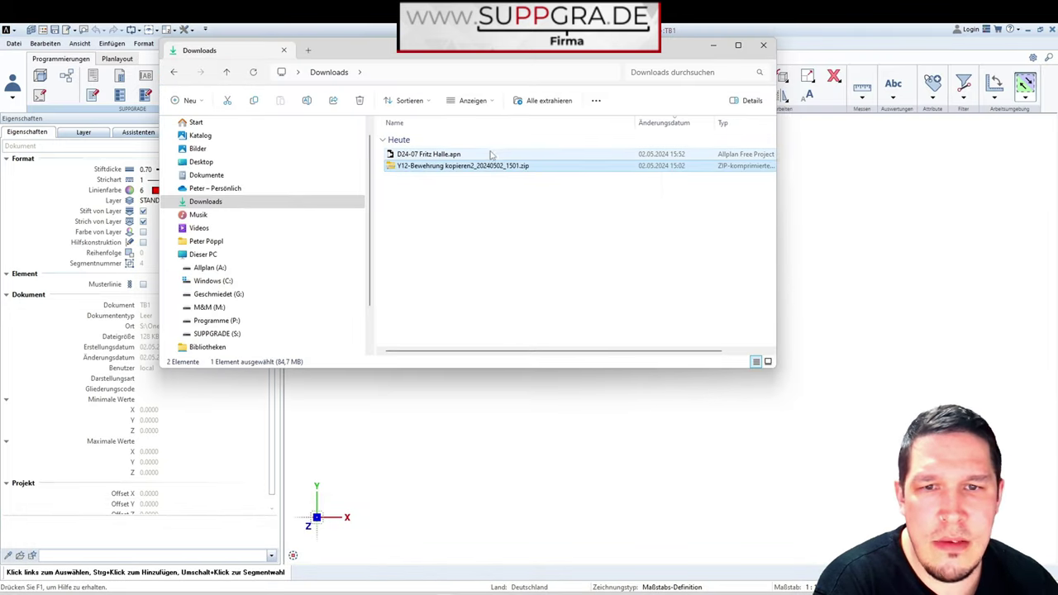
left_click_drag(778, 180, 898, 205)
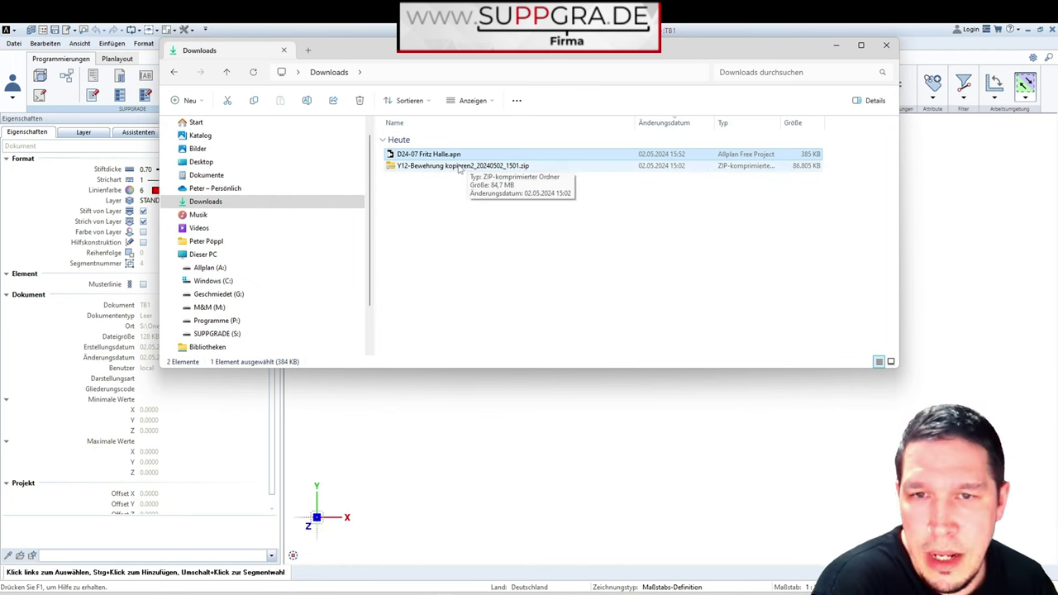
right_click(490, 155)
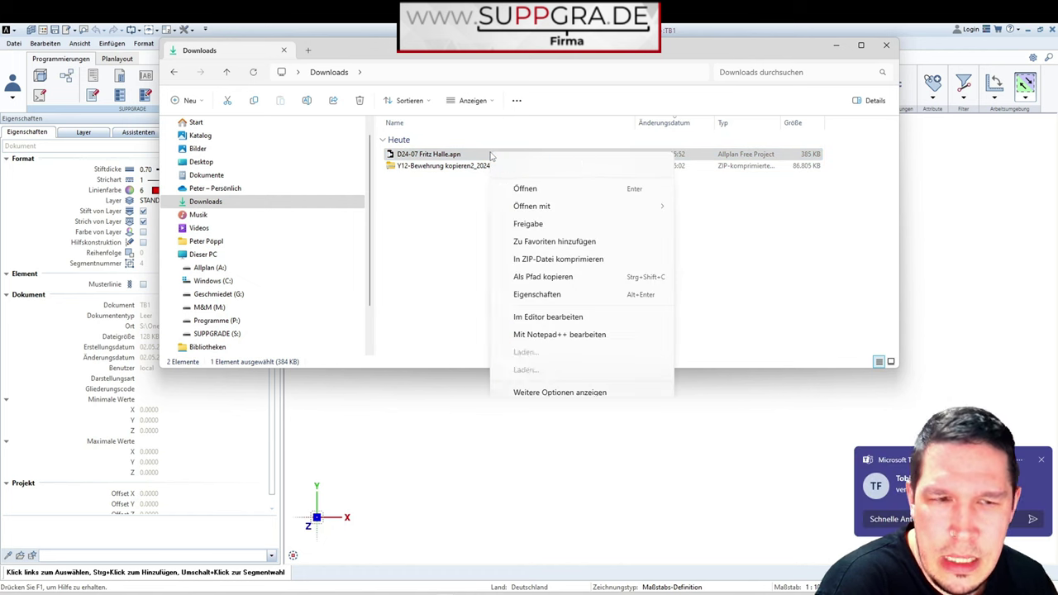
left_click(1040, 457)
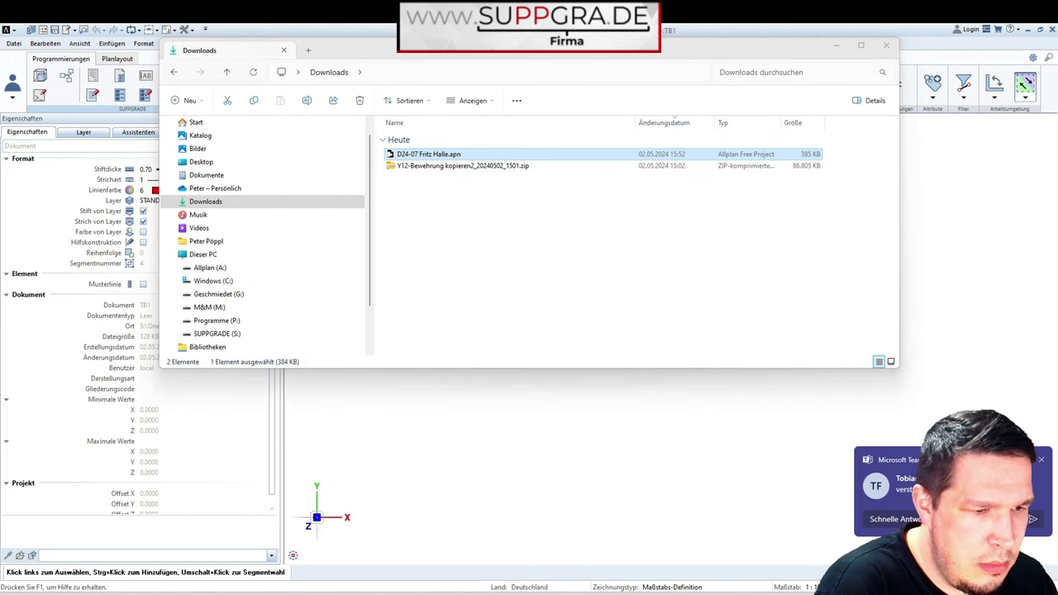
left_click(1044, 462)
right_click(478, 157)
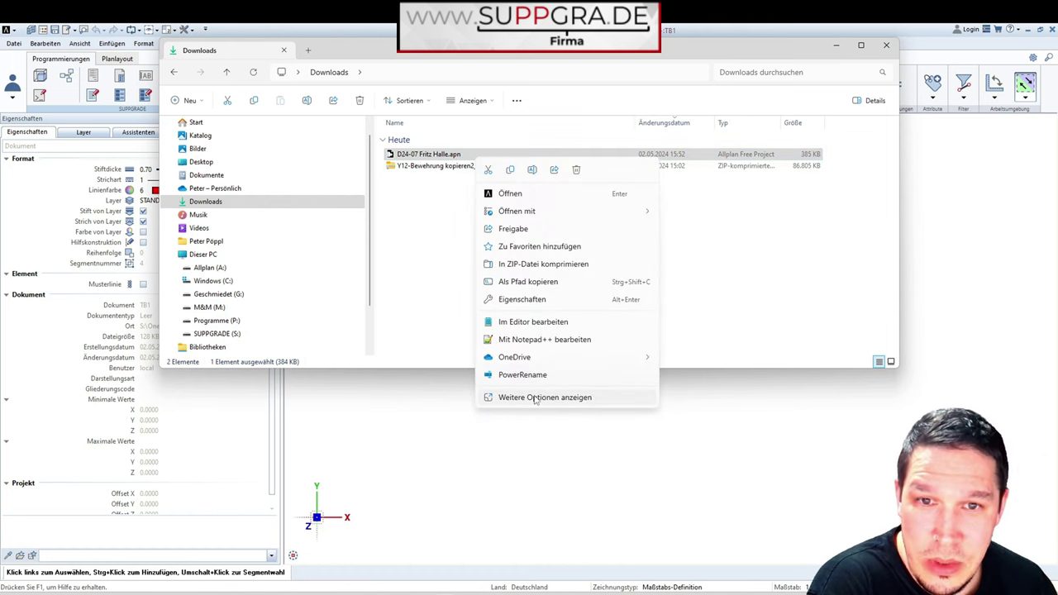
left_click(541, 339)
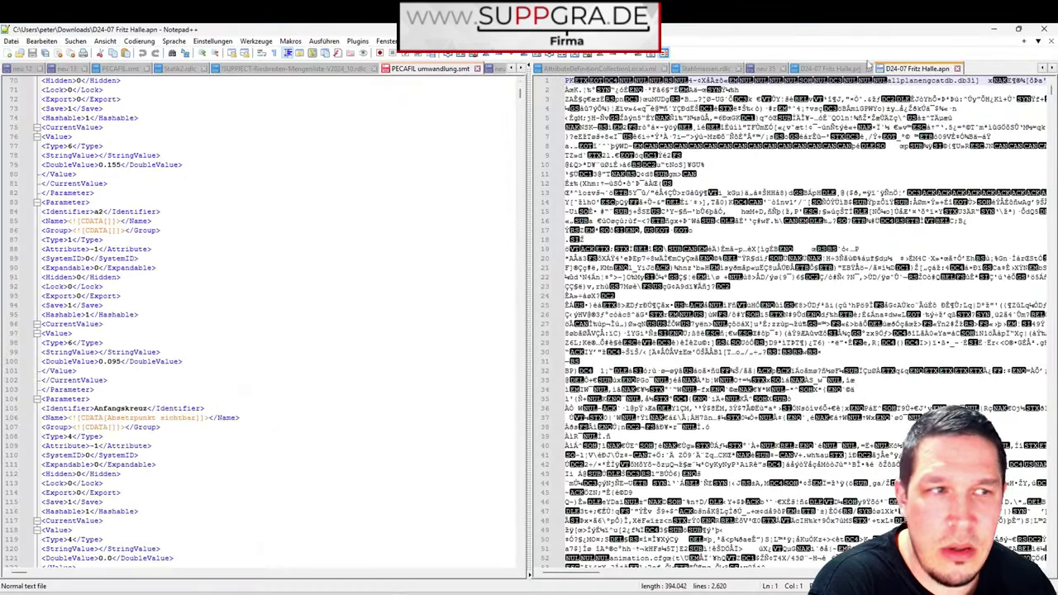
left_click(995, 29)
Step: Examine the file properties of D24-07 Fritz Halle.apn in Downloads and open the project file in Allplan
right_click(456, 156)
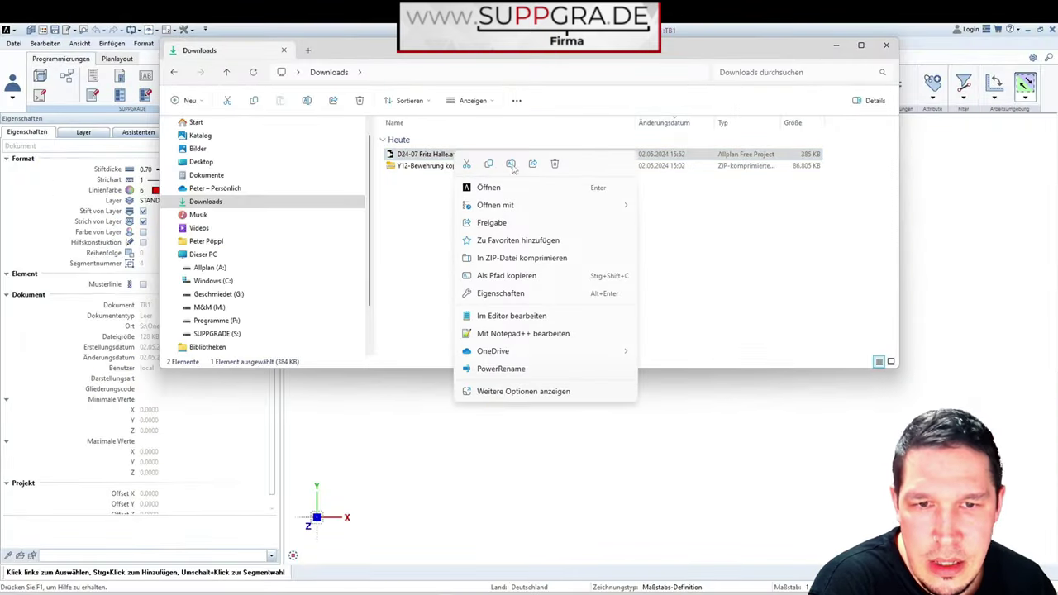
left_click(505, 393)
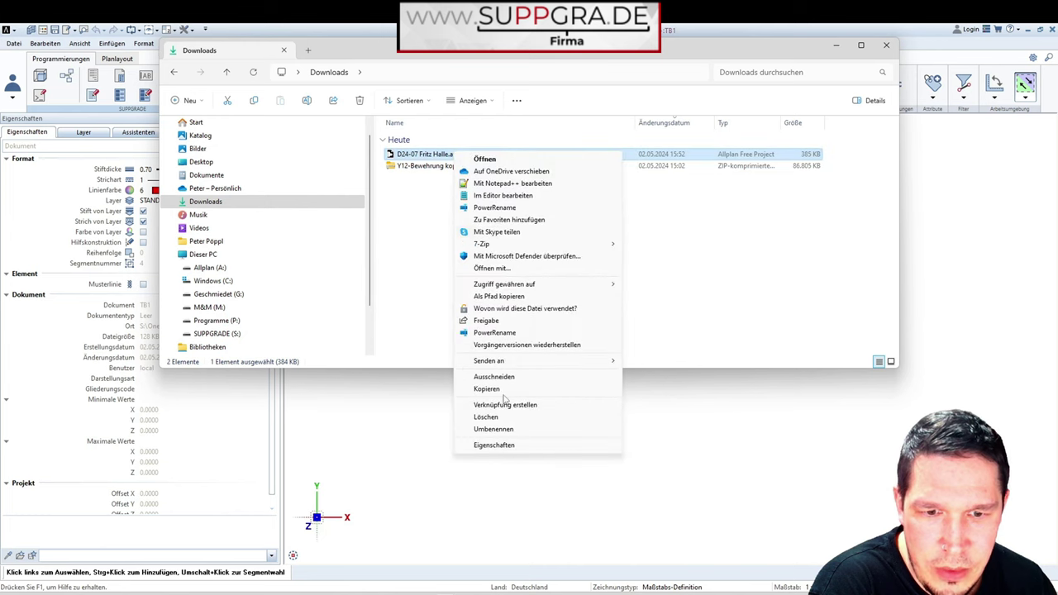
left_click(494, 445)
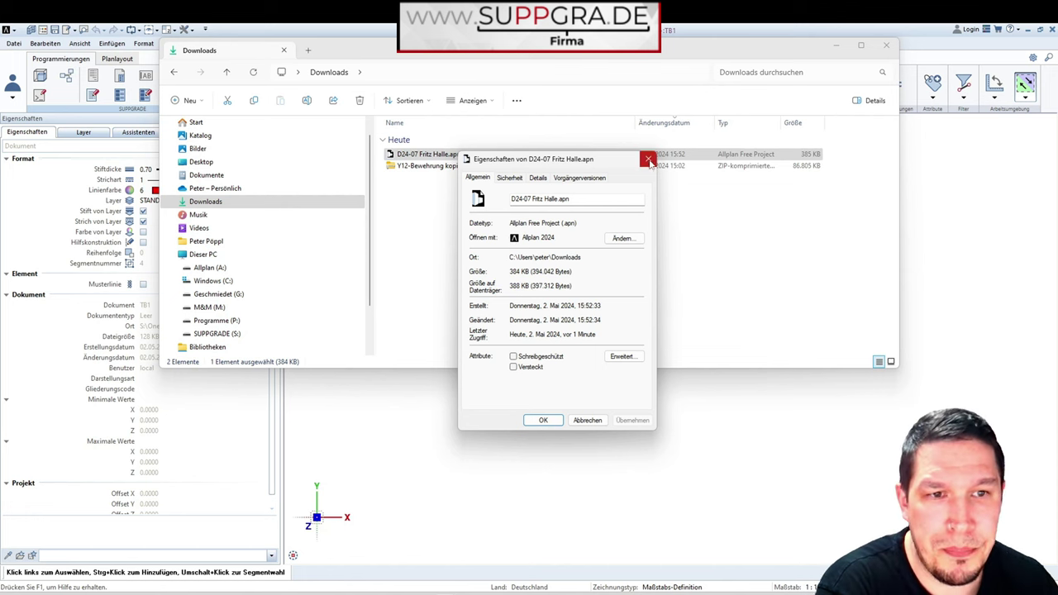
left_click(588, 420)
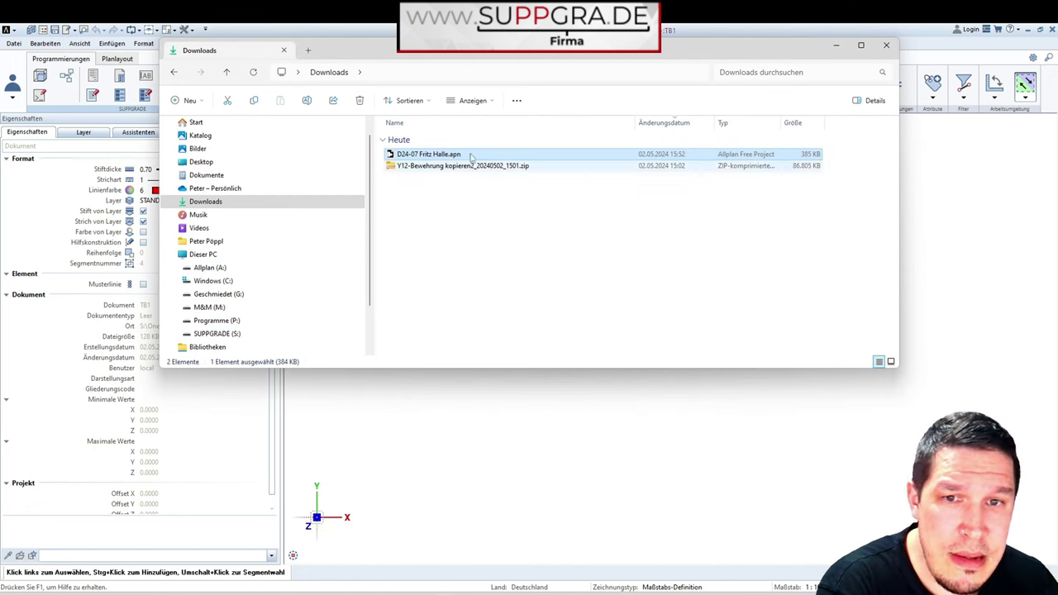
double_click(441, 157)
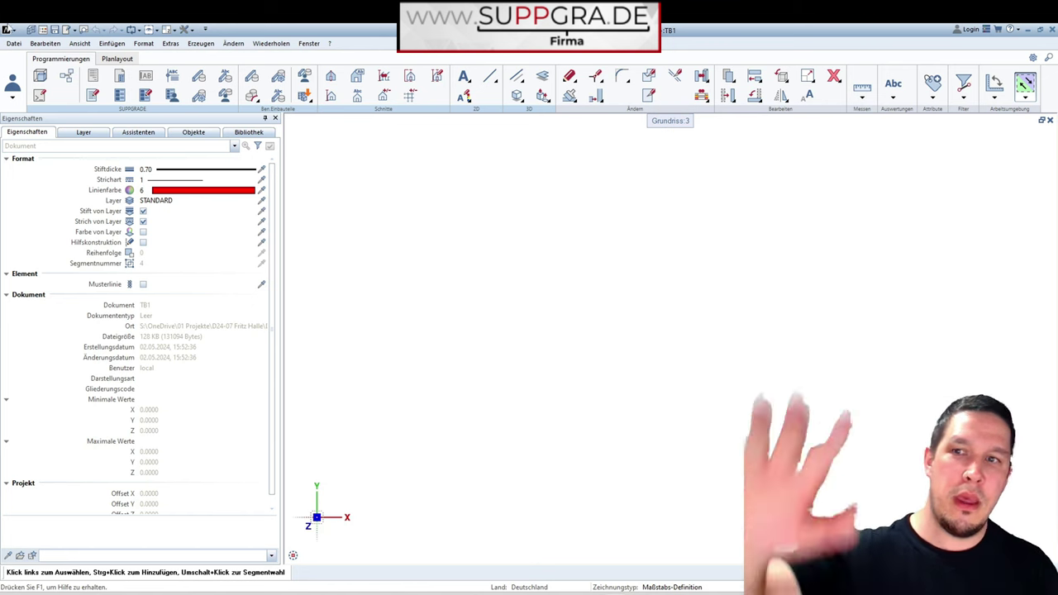
Step: In the work environment options, set the path setting of the PDF-Export storage location to Projekt
left_click(187, 29)
left_click(208, 45)
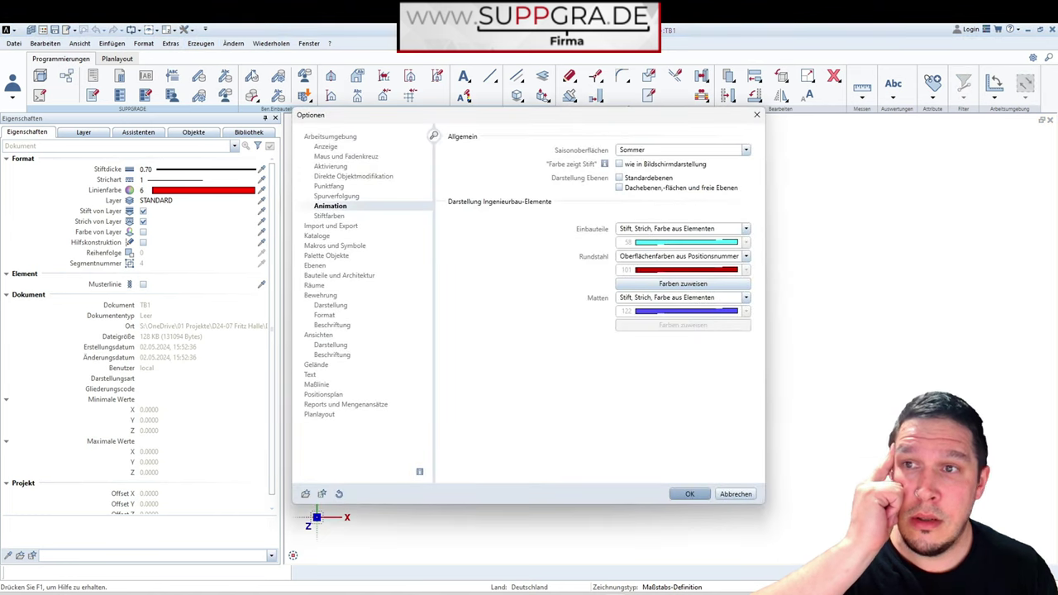
left_click(335, 137)
left_click(665, 372)
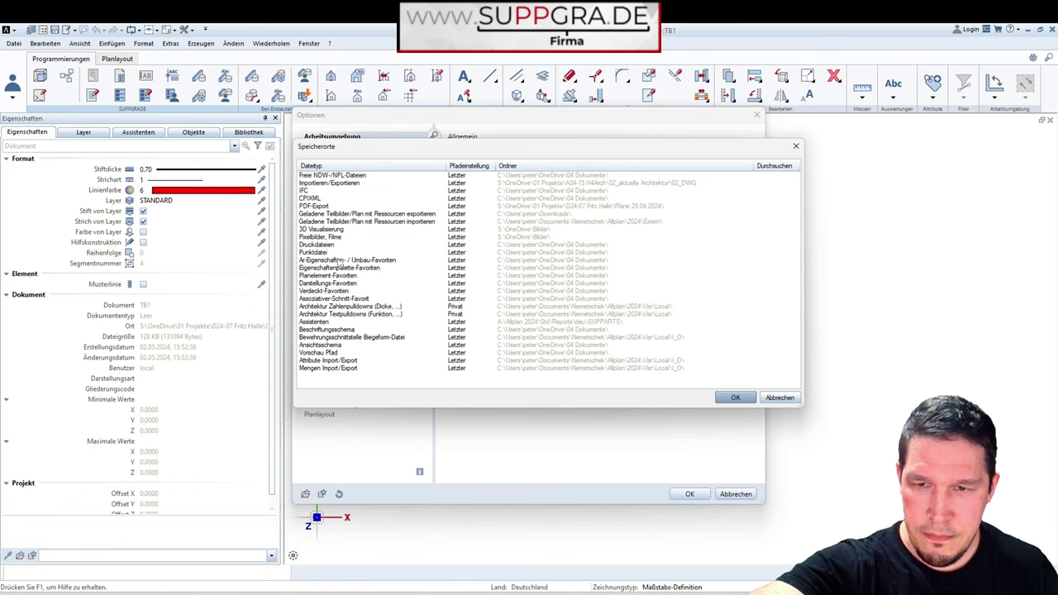
left_click(322, 206)
left_click(465, 211)
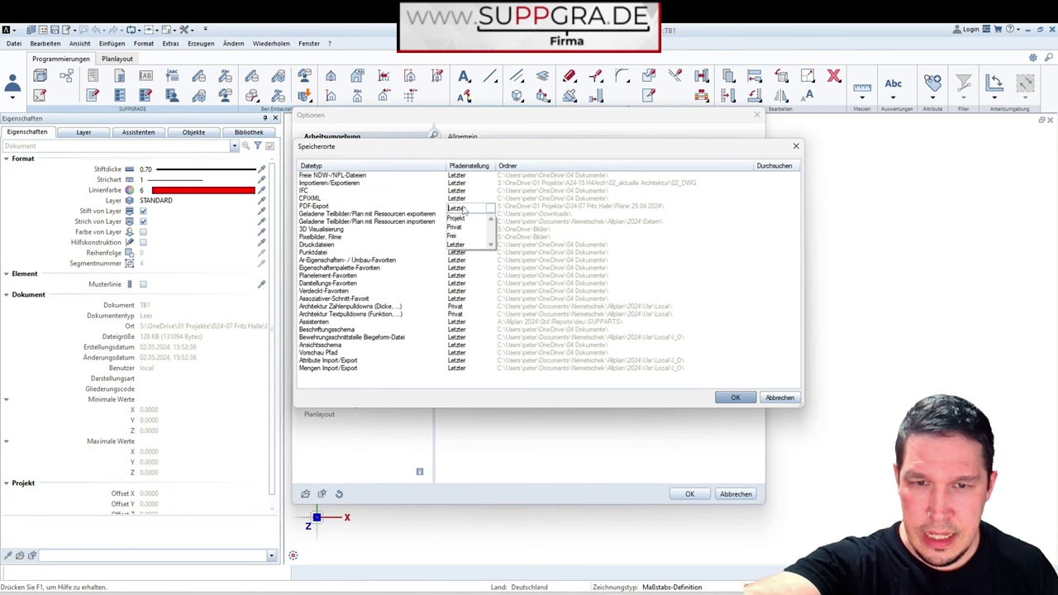
left_click(465, 219)
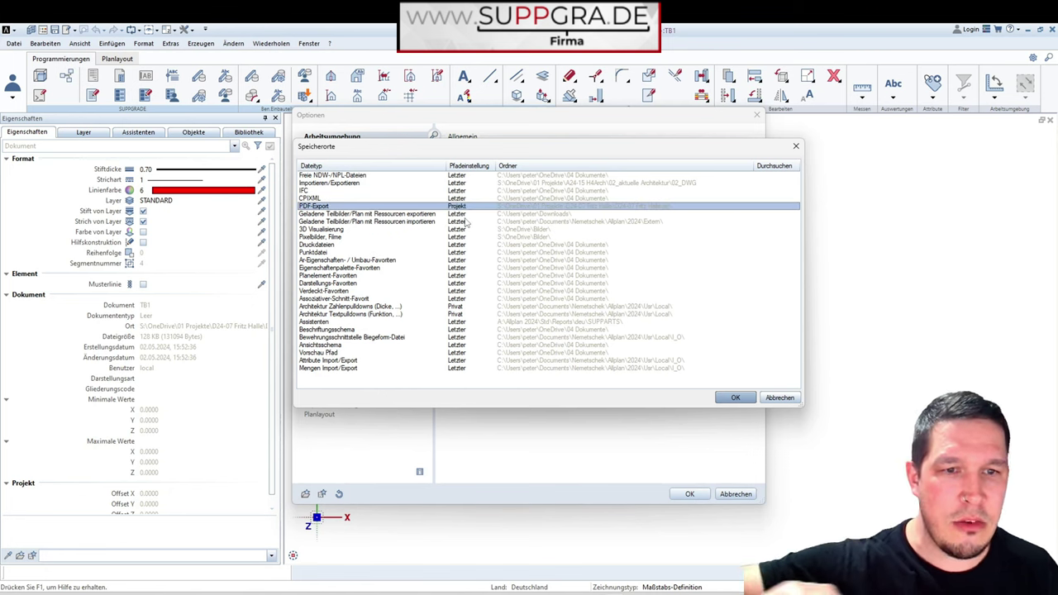